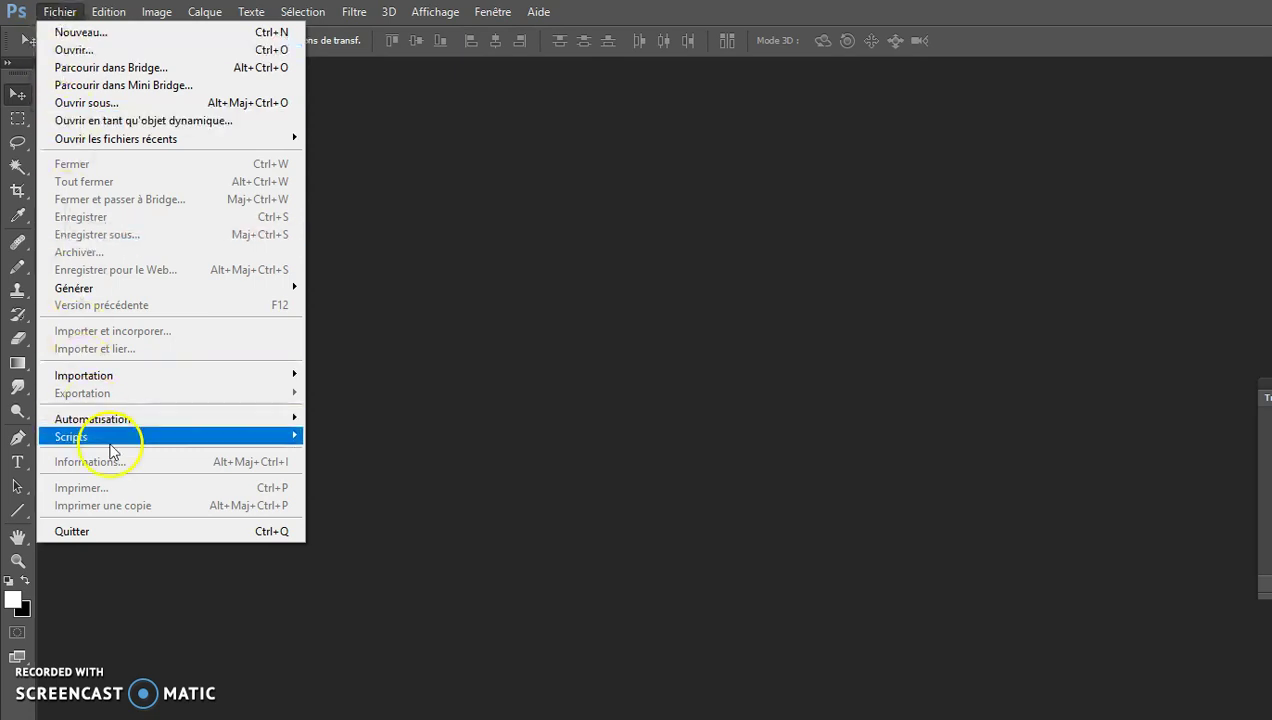
Open the Image Processor script dialog and move it aside in the workspace.
{"action": "mouse_move", "coordinate": [290, 438]}
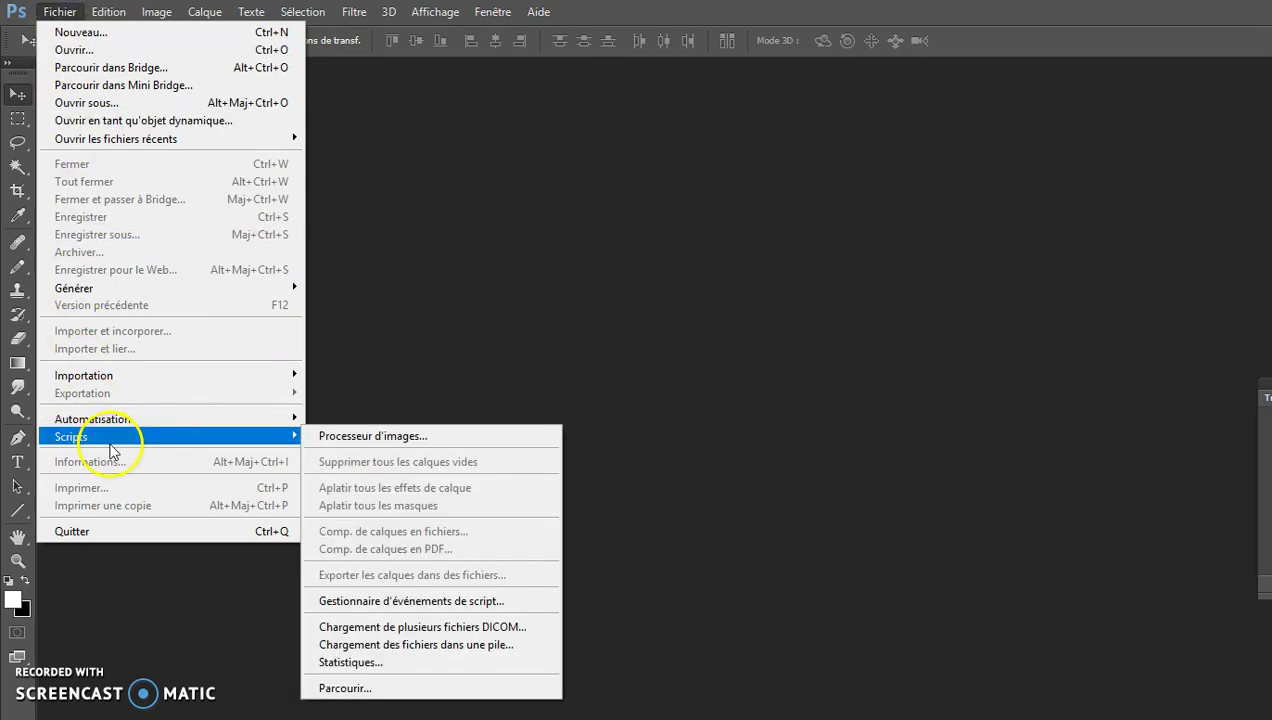
{"action": "left_click", "coordinate": [331, 437]}
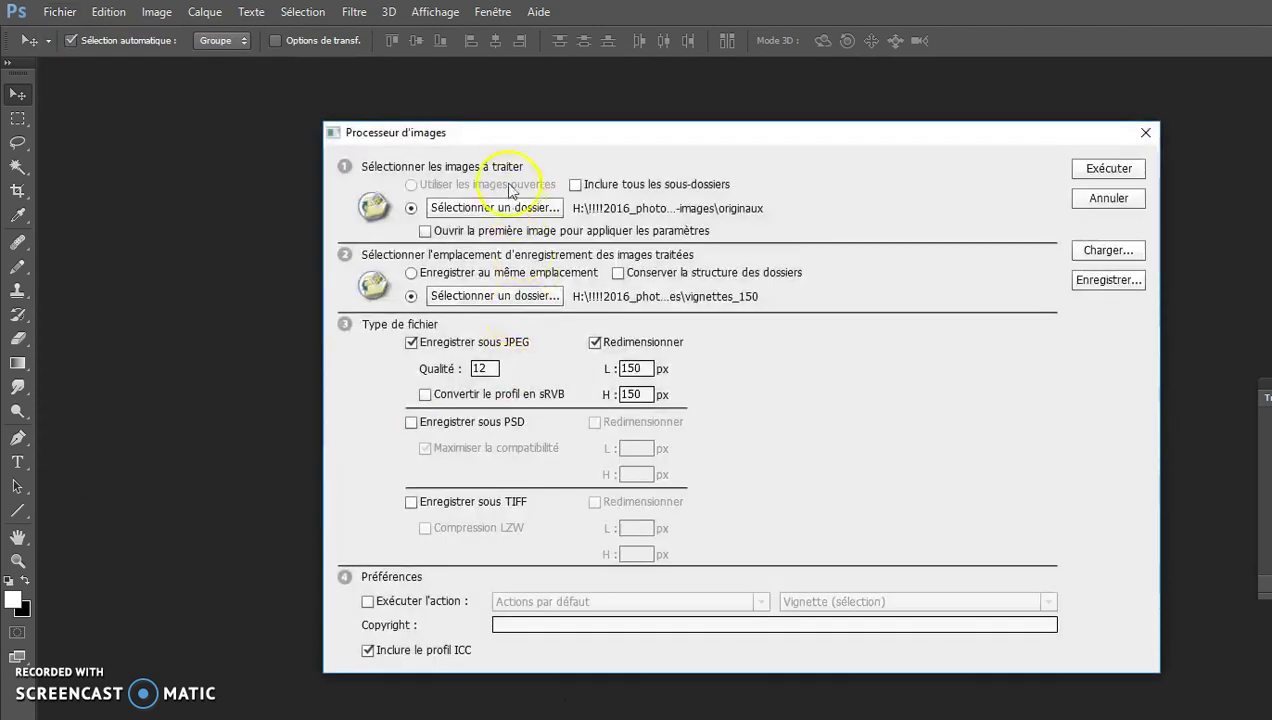
{"action": "left_click_drag", "start_coordinate": [505, 136], "coordinate": [260, 130]}
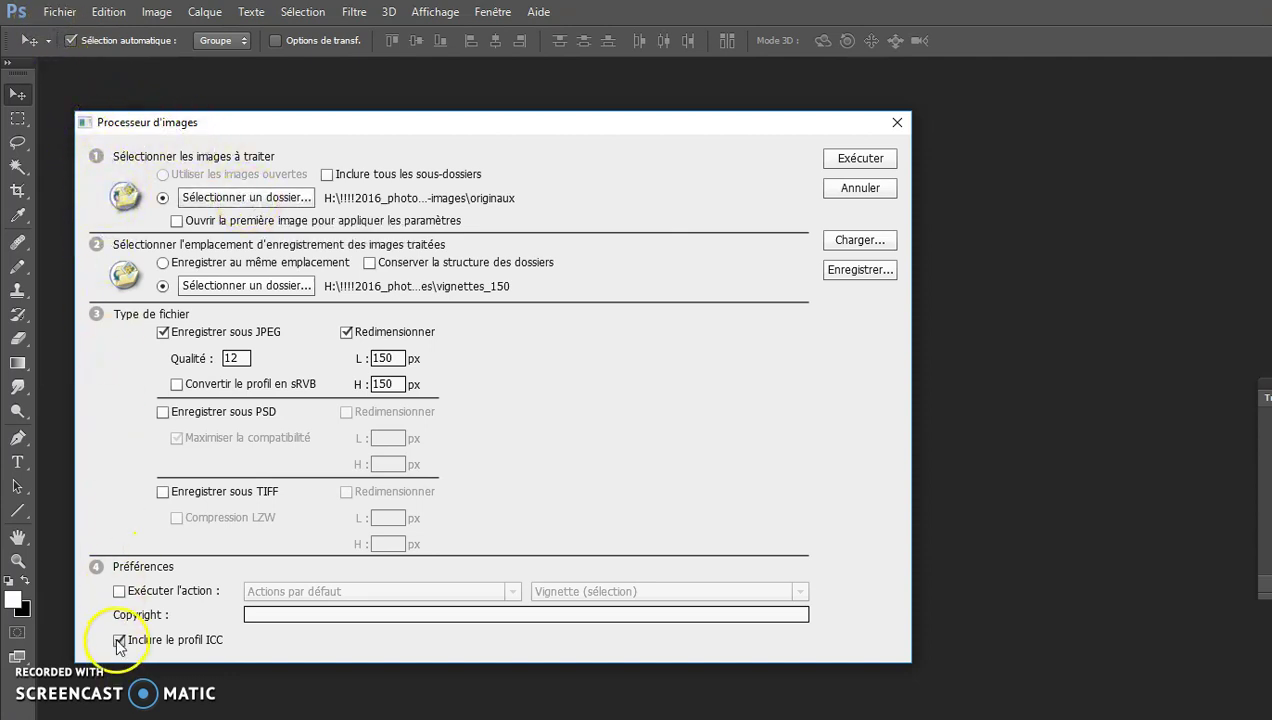
Choose the originaux folder inside 20180924-processeur-redimensionner-images as the source of the images to process.
{"action": "left_click", "coordinate": [221, 201]}
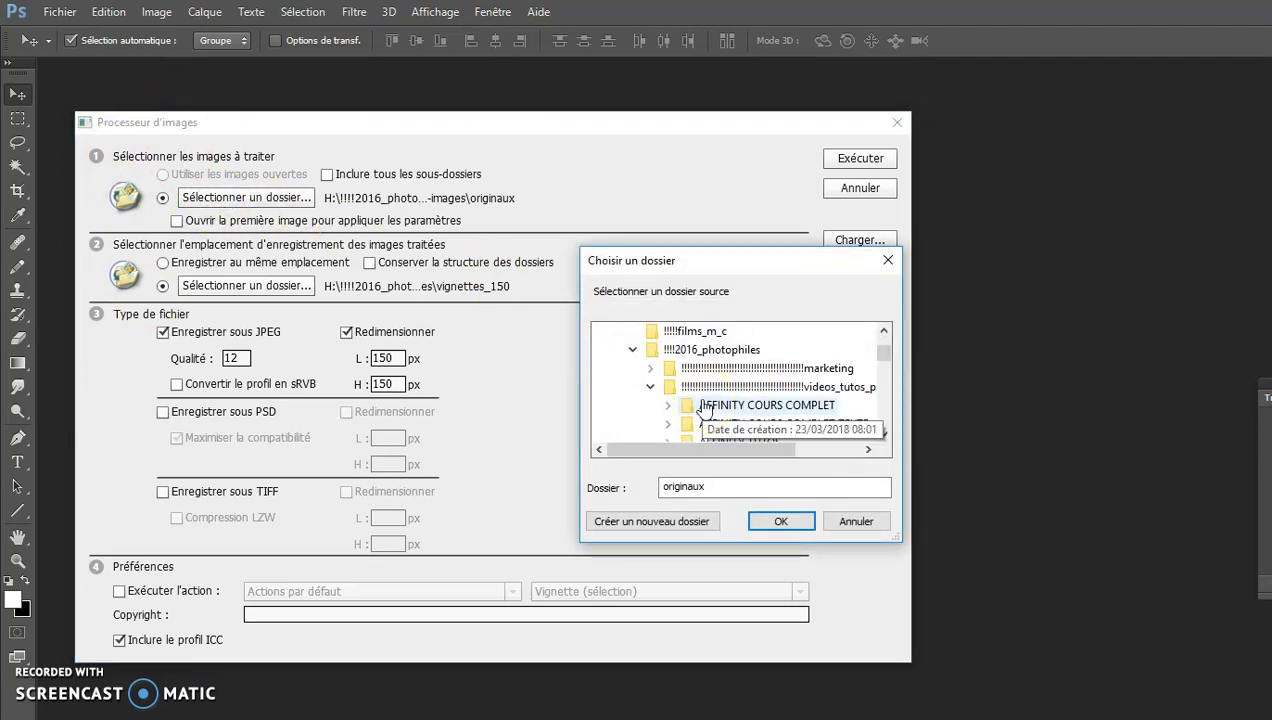
{"action": "scroll", "coordinate": [700, 400], "scroll_direction": "down", "scroll_amount": 3}
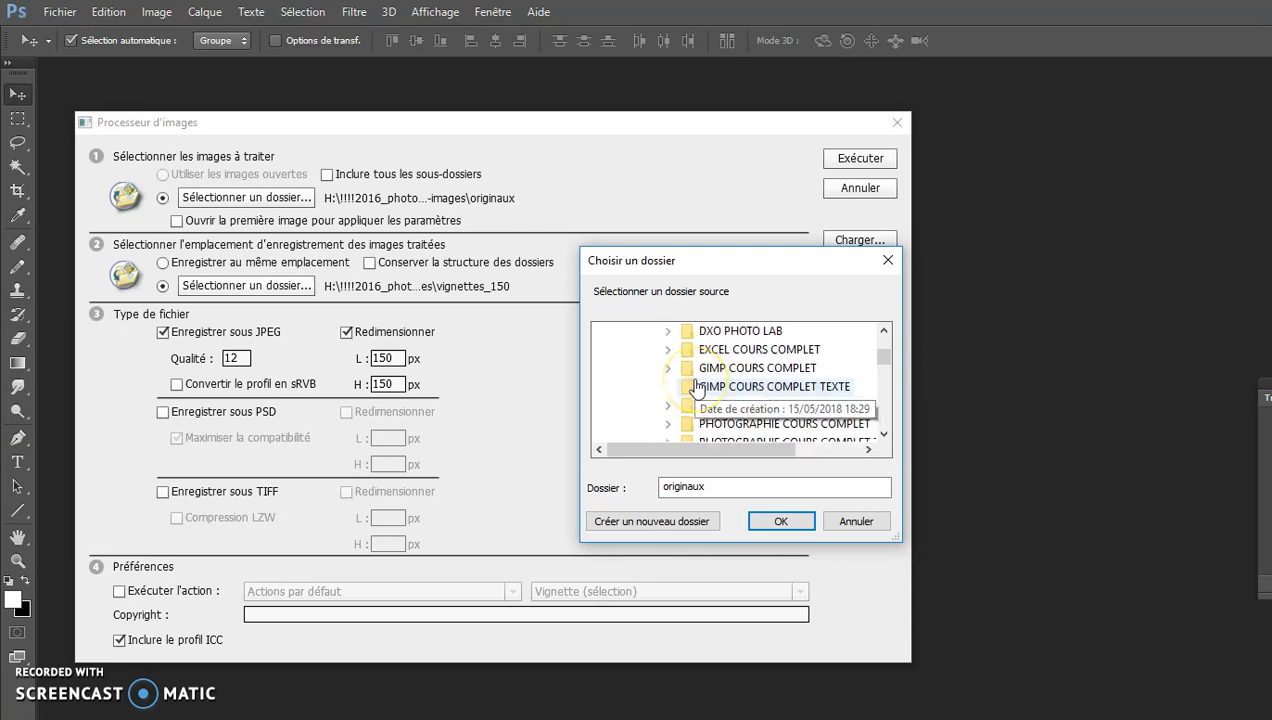
{"action": "scroll", "coordinate": [697, 388], "scroll_direction": "down", "scroll_amount": 2}
{"action": "scroll", "coordinate": [697, 388], "scroll_direction": "down", "scroll_amount": 1}
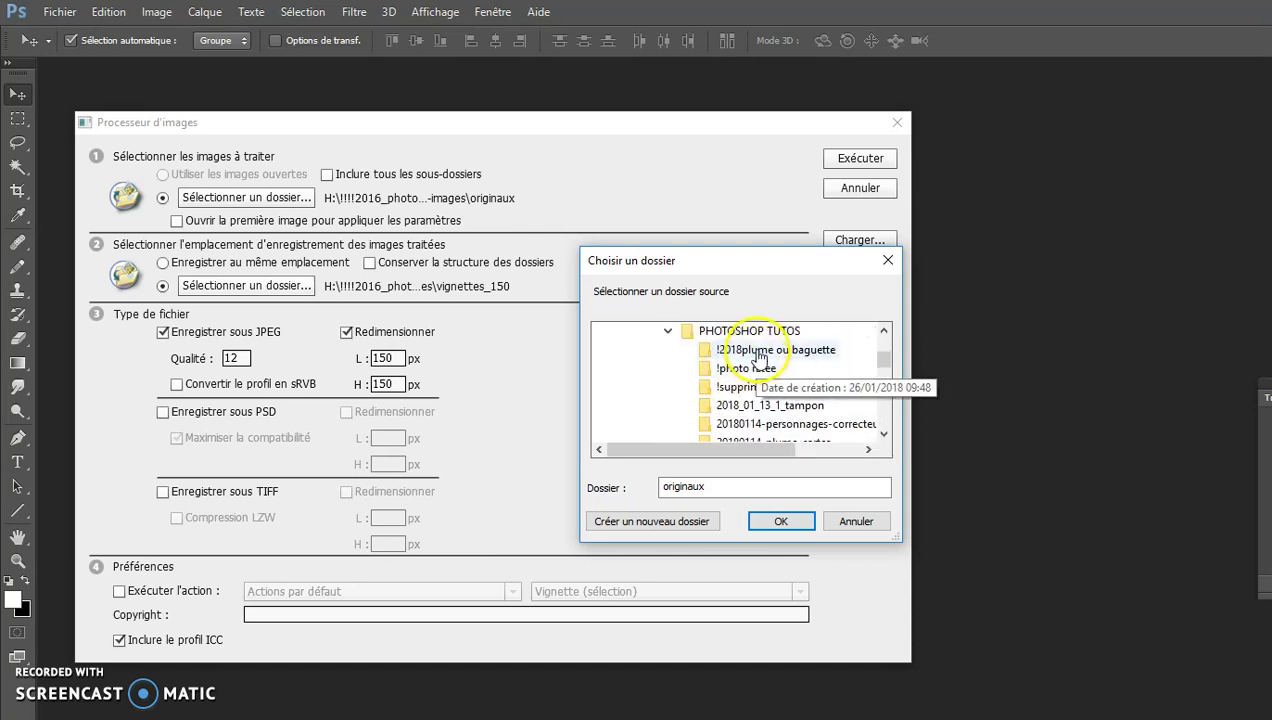
{"action": "scroll", "coordinate": [765, 388], "scroll_direction": "down", "scroll_amount": 2}
{"action": "scroll", "coordinate": [765, 388], "scroll_direction": "down", "scroll_amount": 5}
{"action": "scroll", "coordinate": [765, 388], "scroll_direction": "up", "scroll_amount": 2}
{"action": "scroll", "coordinate": [765, 388], "scroll_direction": "down", "scroll_amount": 1}
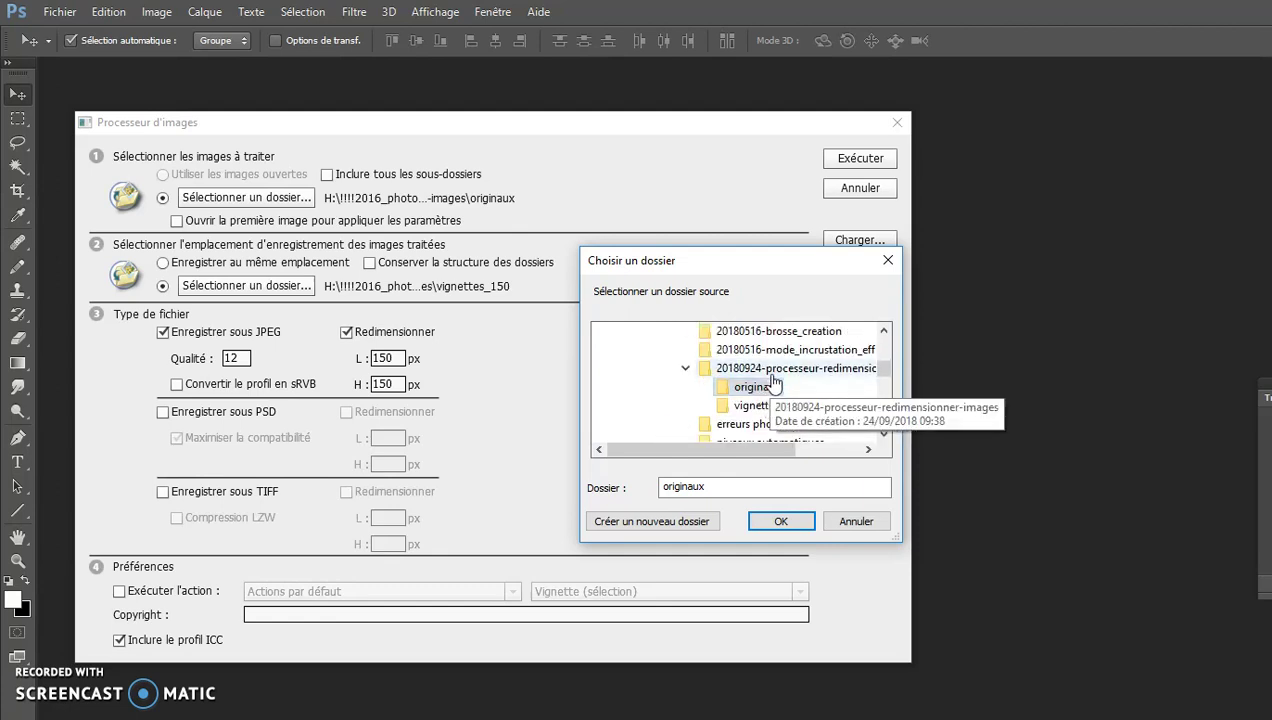
{"action": "left_click", "coordinate": [766, 369]}
{"action": "left_click", "coordinate": [764, 390]}
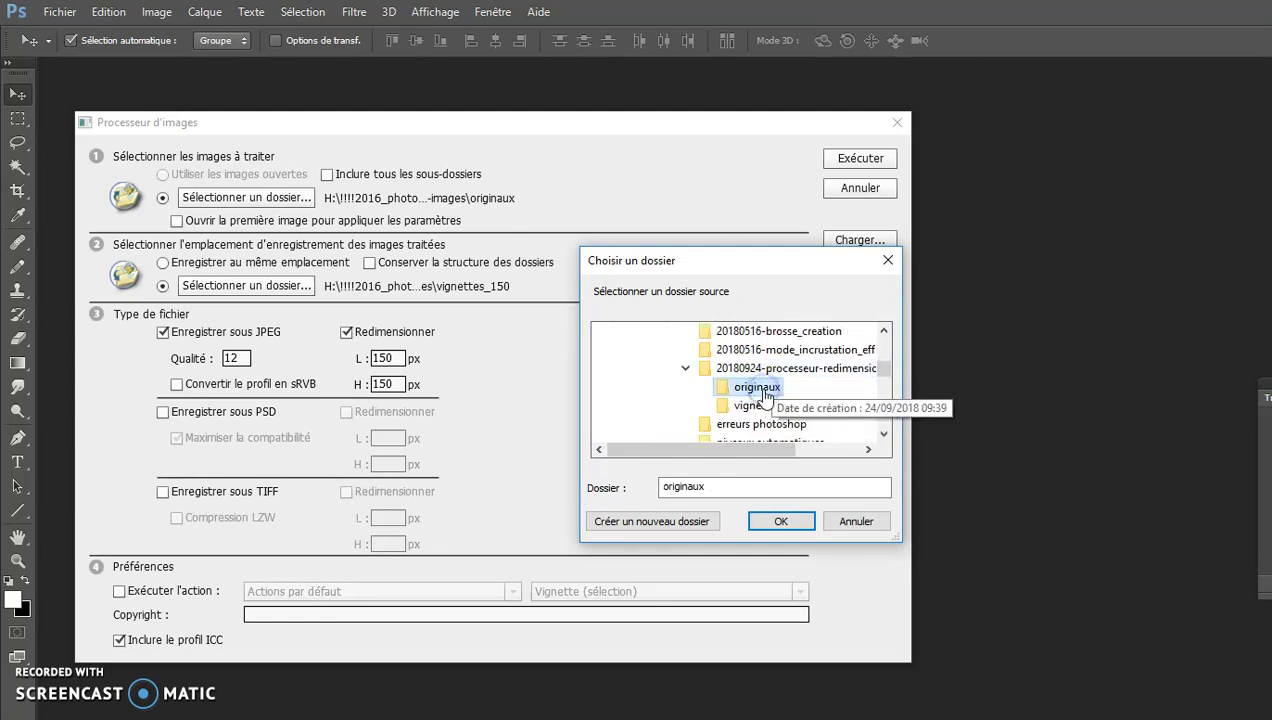
{"action": "left_click", "coordinate": [772, 523]}
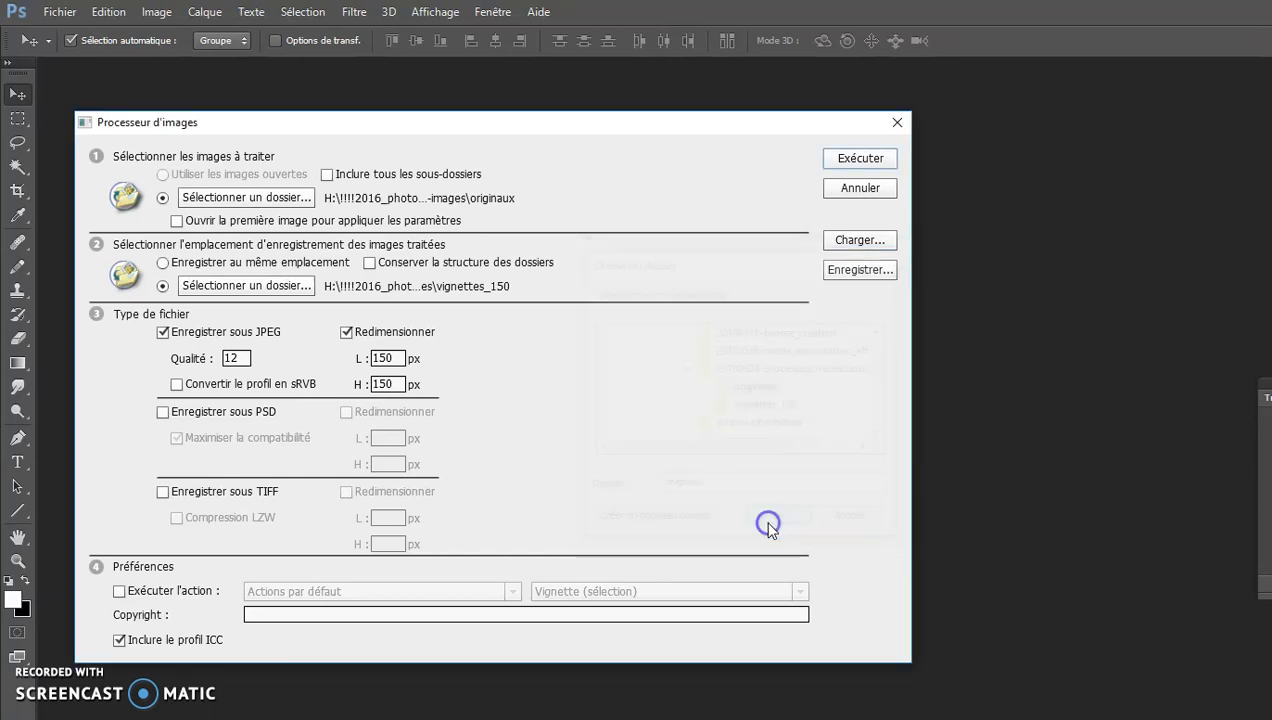
Set processed images to save in a chosen folder and select vignettes_150 under 20180924-processeur-redimensionner-images.
{"action": "left_click", "coordinate": [163, 263]}
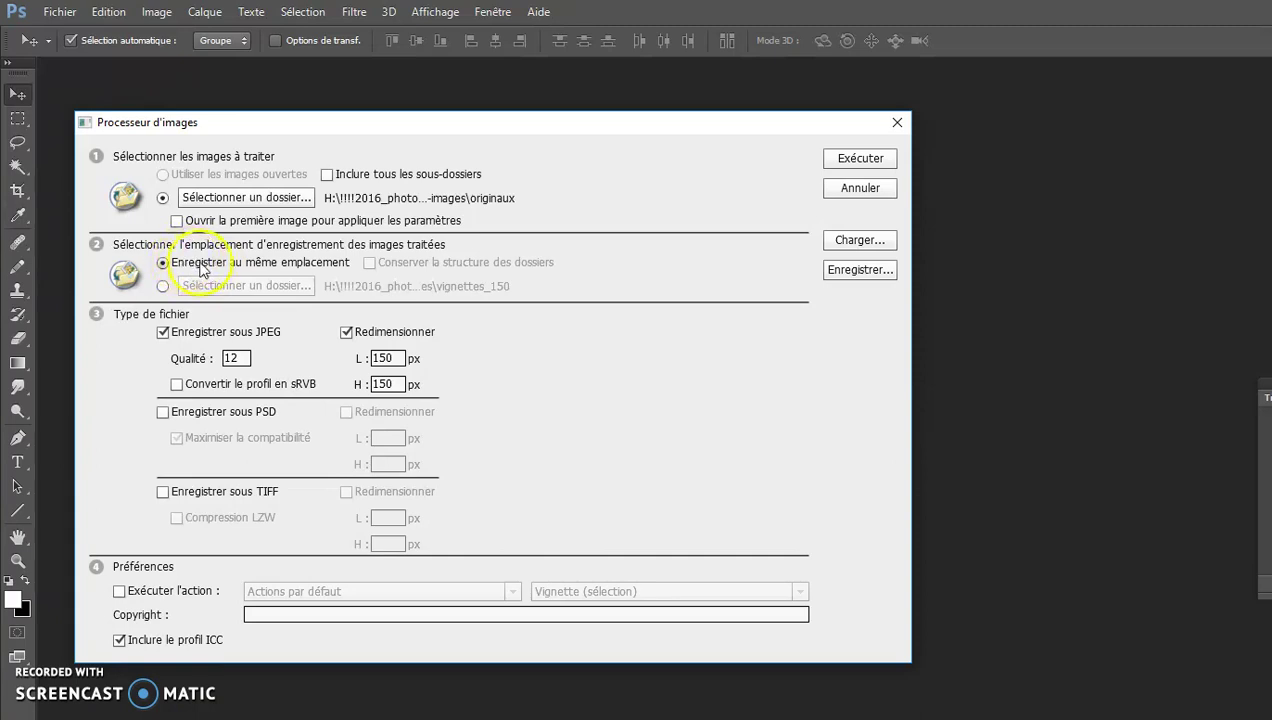
{"action": "left_click", "coordinate": [163, 286]}
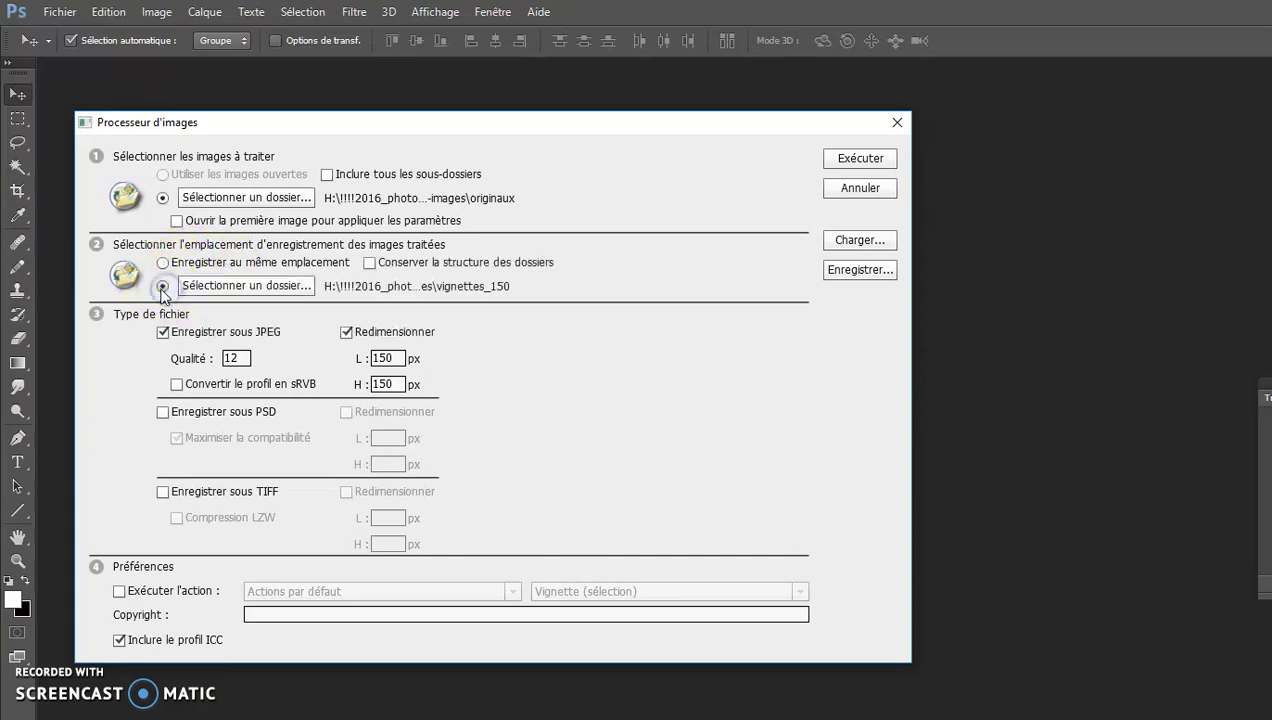
{"action": "left_click", "coordinate": [265, 288]}
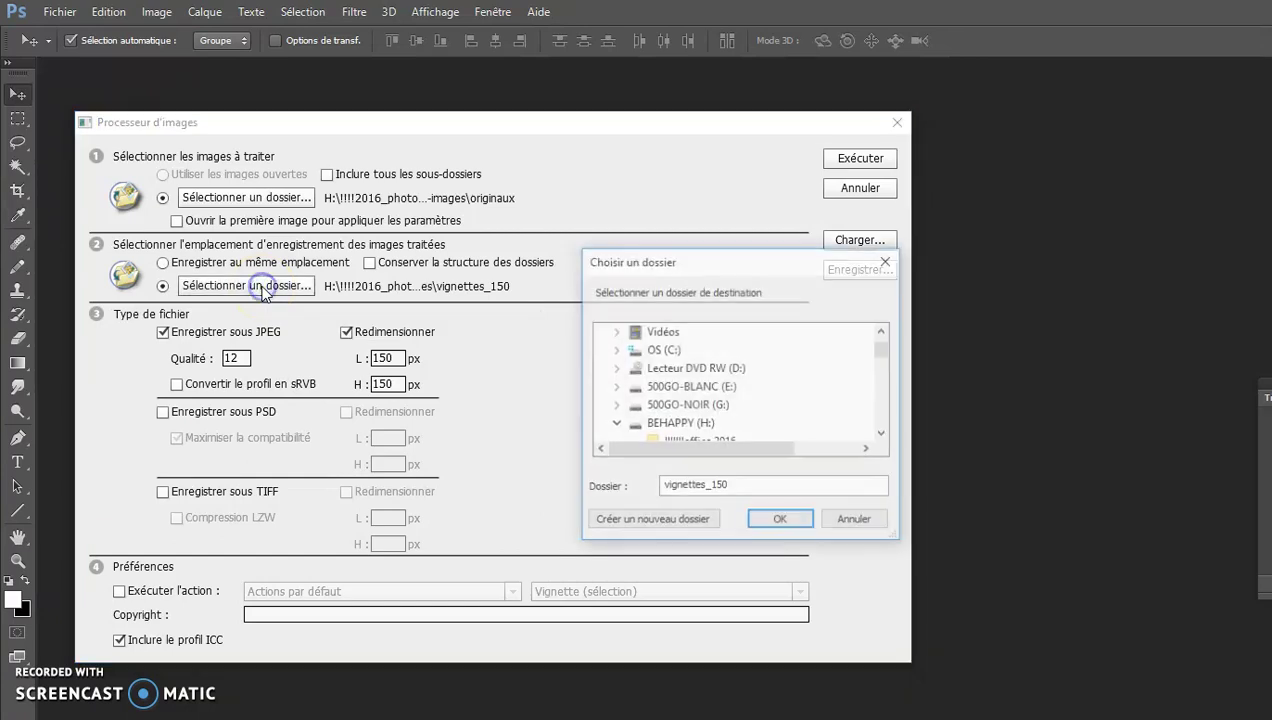
{"action": "left_click_drag", "start_coordinate": [886, 349], "coordinate": [889, 378]}
{"action": "scroll", "coordinate": [845, 380], "scroll_direction": "up", "scroll_amount": 4}
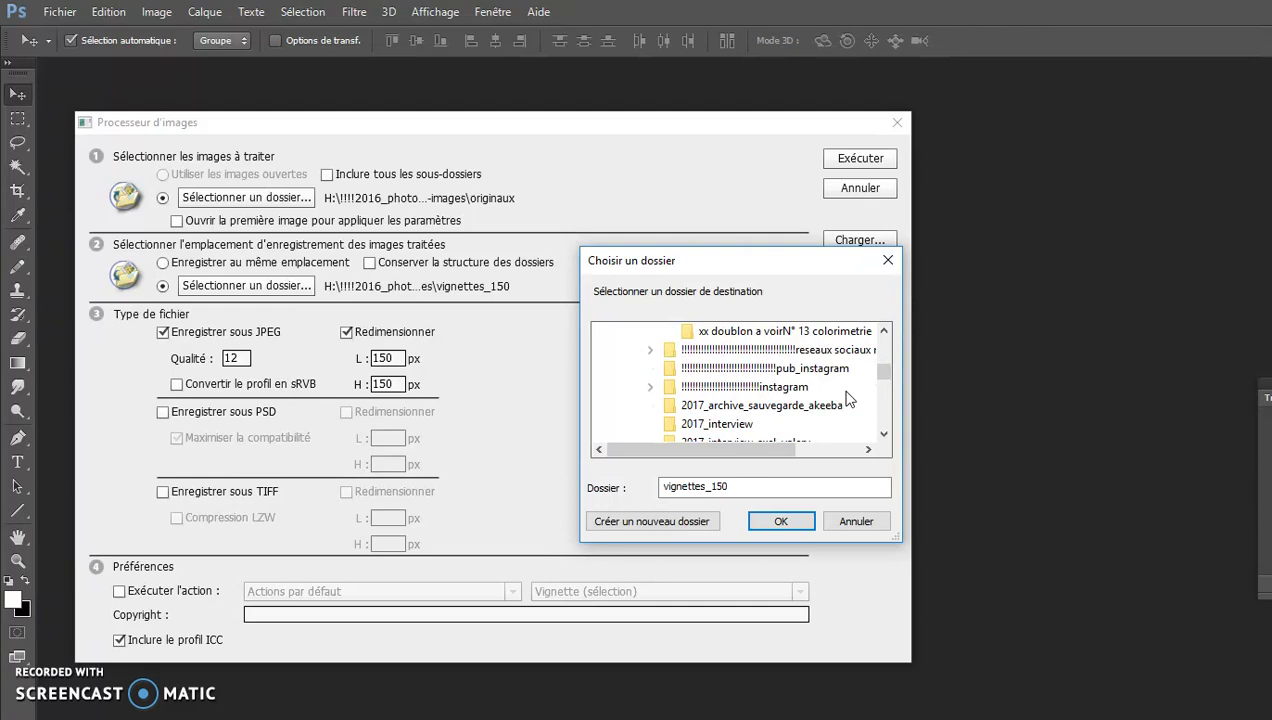
{"action": "scroll", "coordinate": [848, 398], "scroll_direction": "up", "scroll_amount": 1}
{"action": "left_click", "coordinate": [828, 392]}
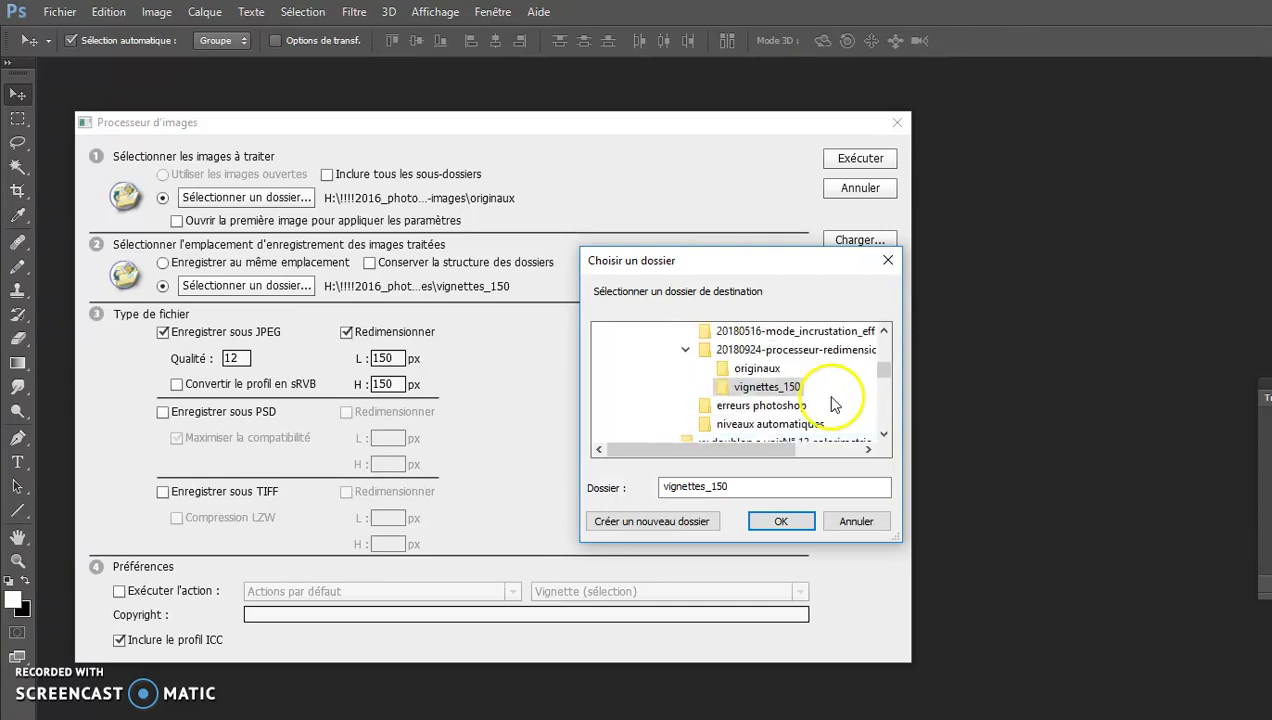
{"action": "left_click", "coordinate": [772, 393]}
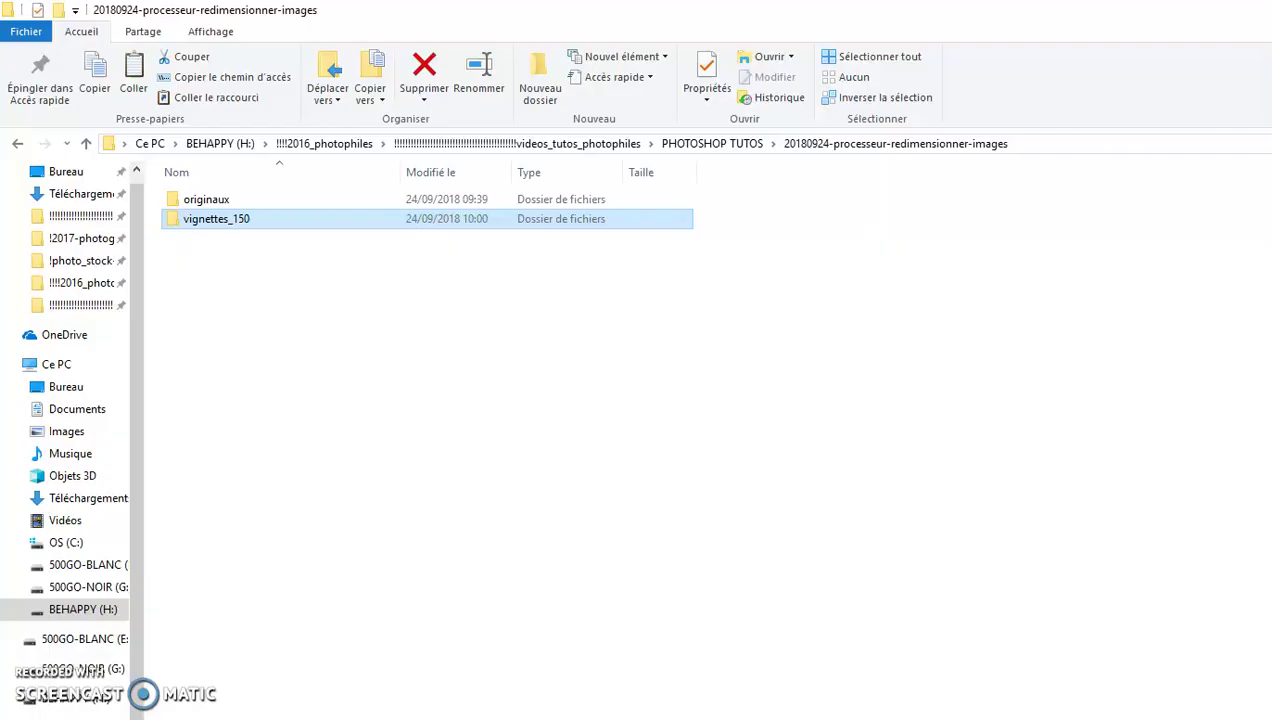
Switch to File Explorer and examine the contents of the originaux and vignettes_150 folders.
{"action": "left_click", "coordinate": [208, 203], "text": "ctrl"}
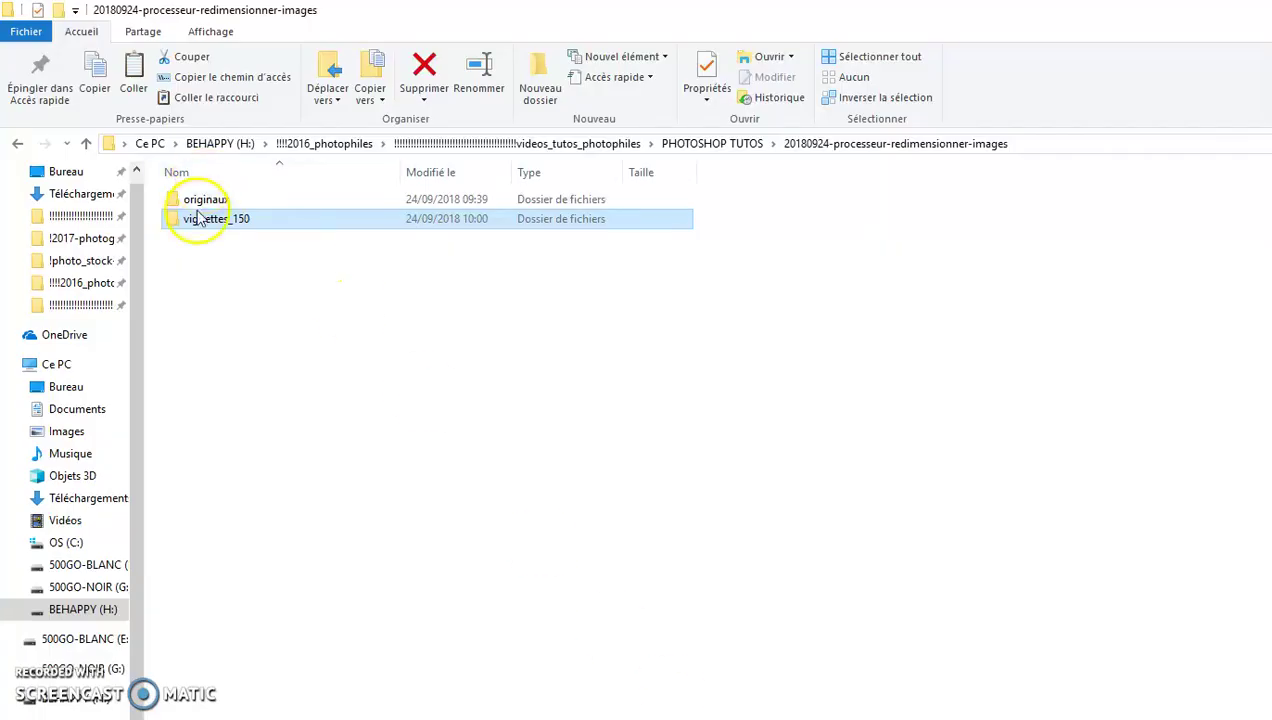
{"action": "double_click", "coordinate": [199, 205]}
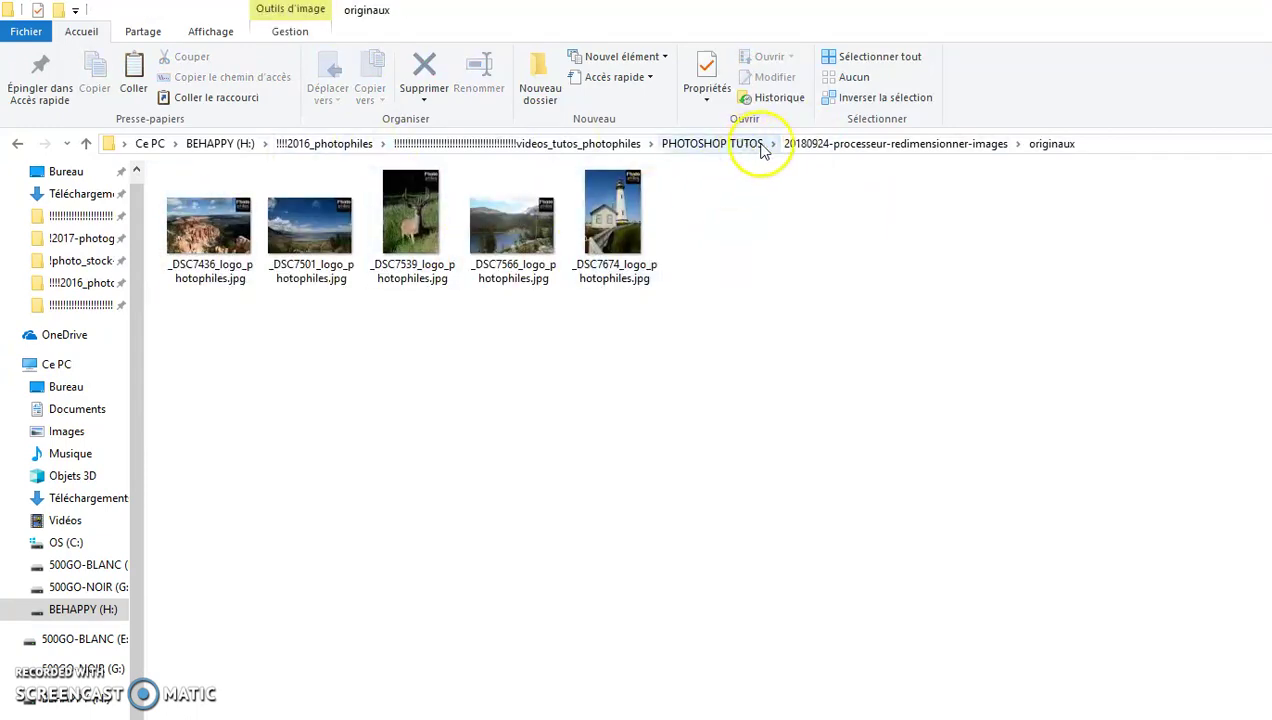
{"action": "left_click", "coordinate": [855, 148]}
{"action": "double_click", "coordinate": [226, 219]}
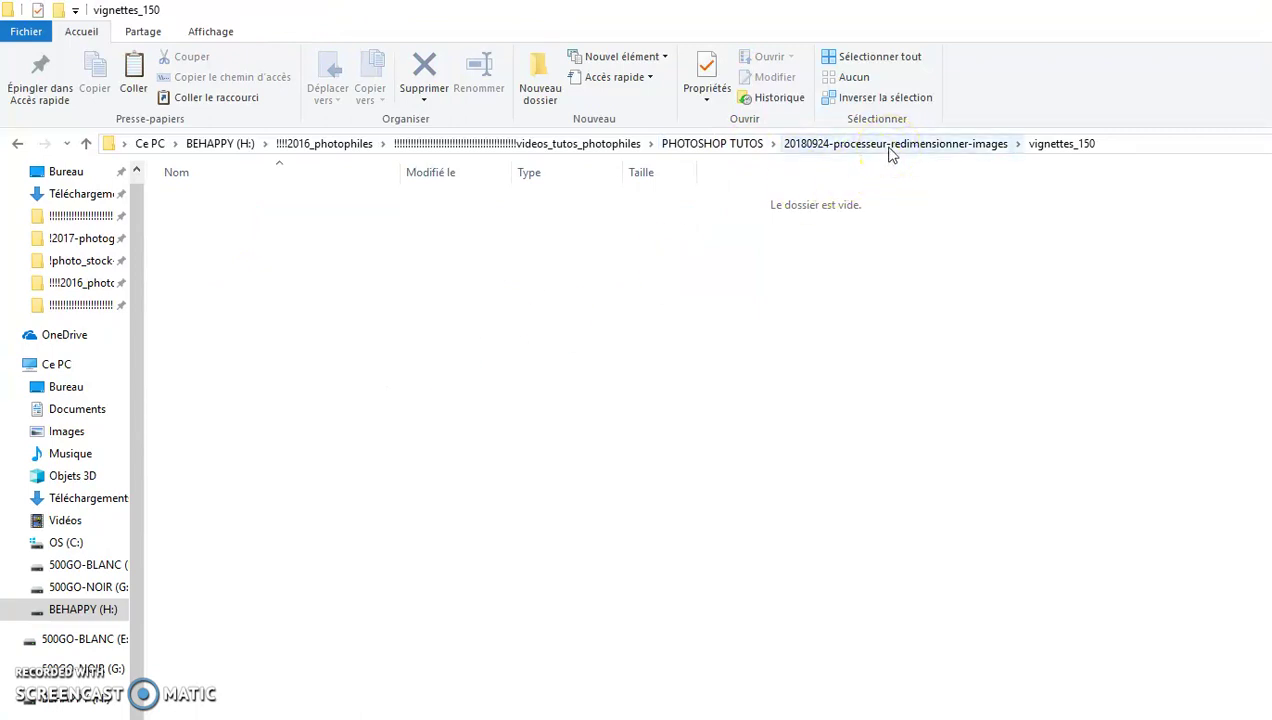
{"action": "left_click", "coordinate": [890, 148]}
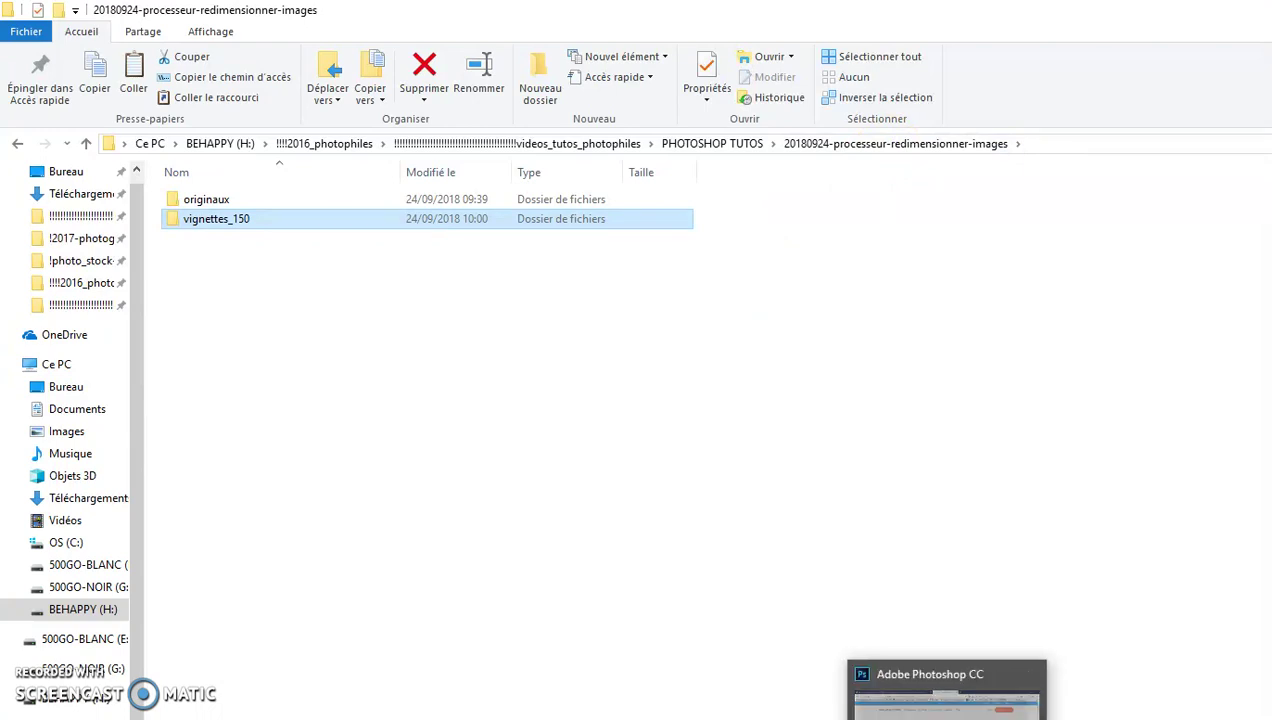
Switch back to Photoshop and confirm vignettes_150 as the destination folder.
{"action": "left_click", "coordinate": [659, 719]}
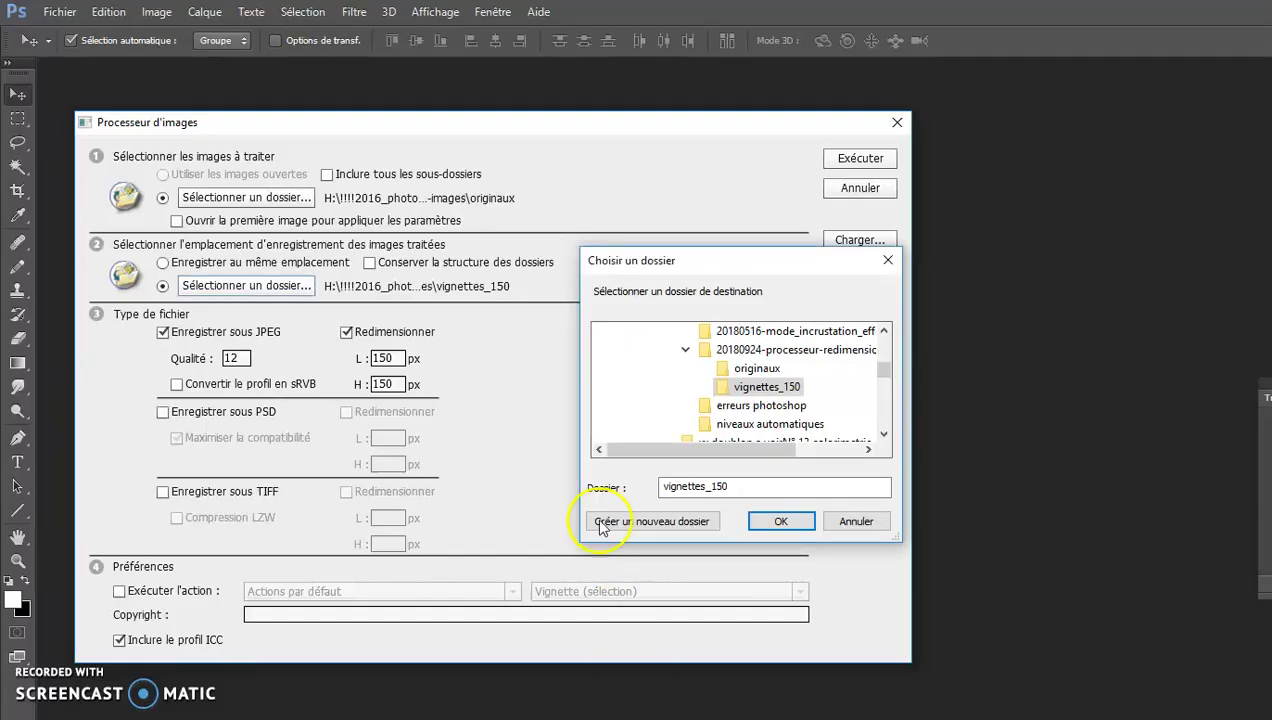
{"action": "left_click", "coordinate": [770, 388]}
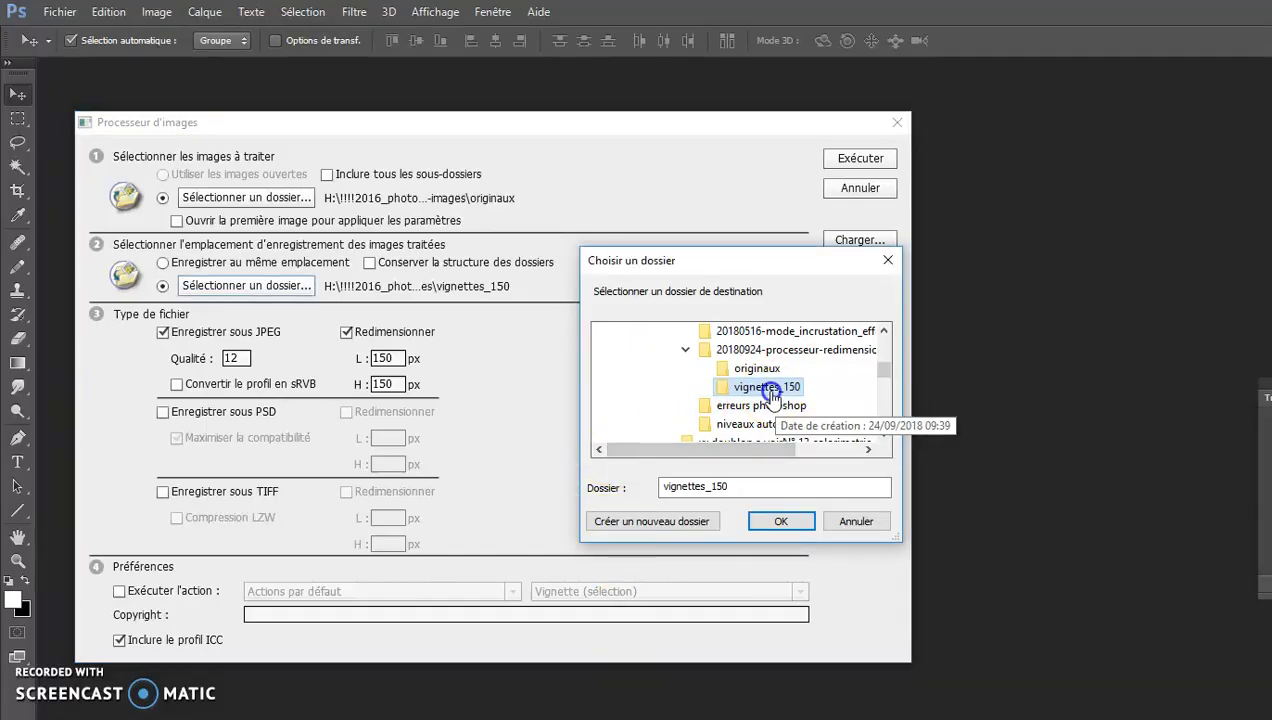
{"action": "left_click", "coordinate": [790, 522]}
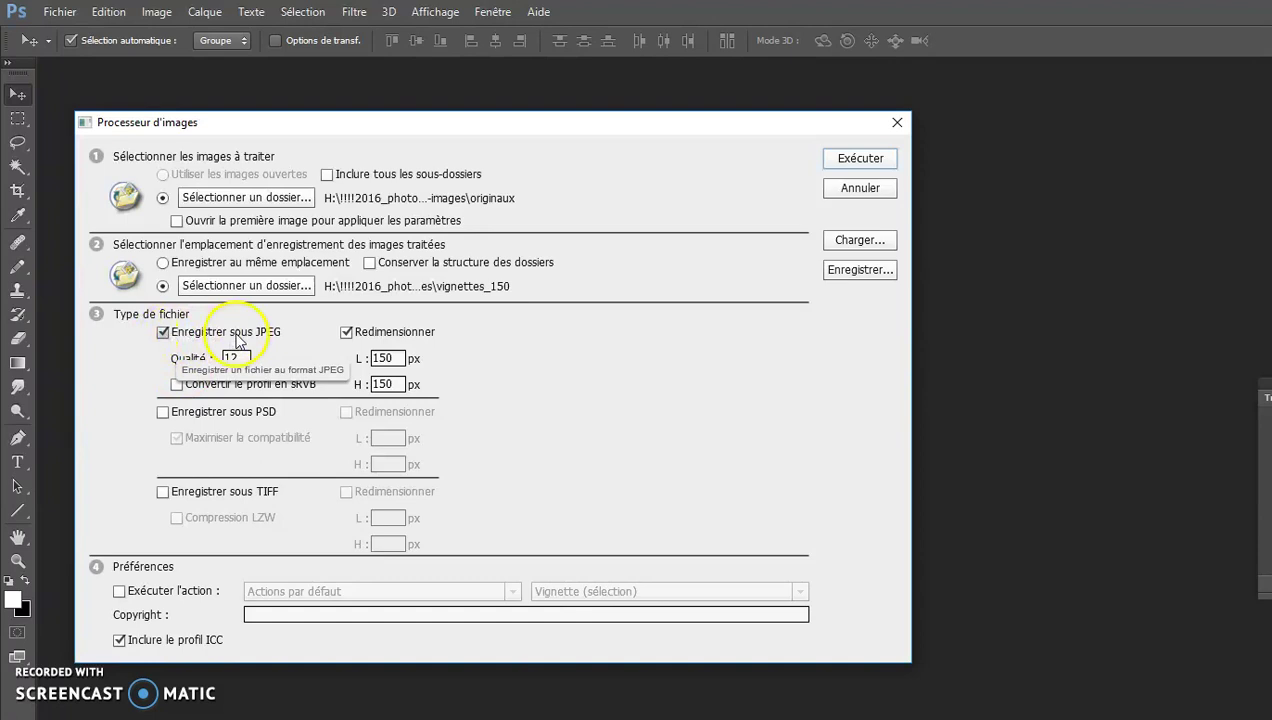
Enable saving as PSD in addition to JPEG, keeping the JPEG resize option on.
{"action": "left_click", "coordinate": [162, 411]}
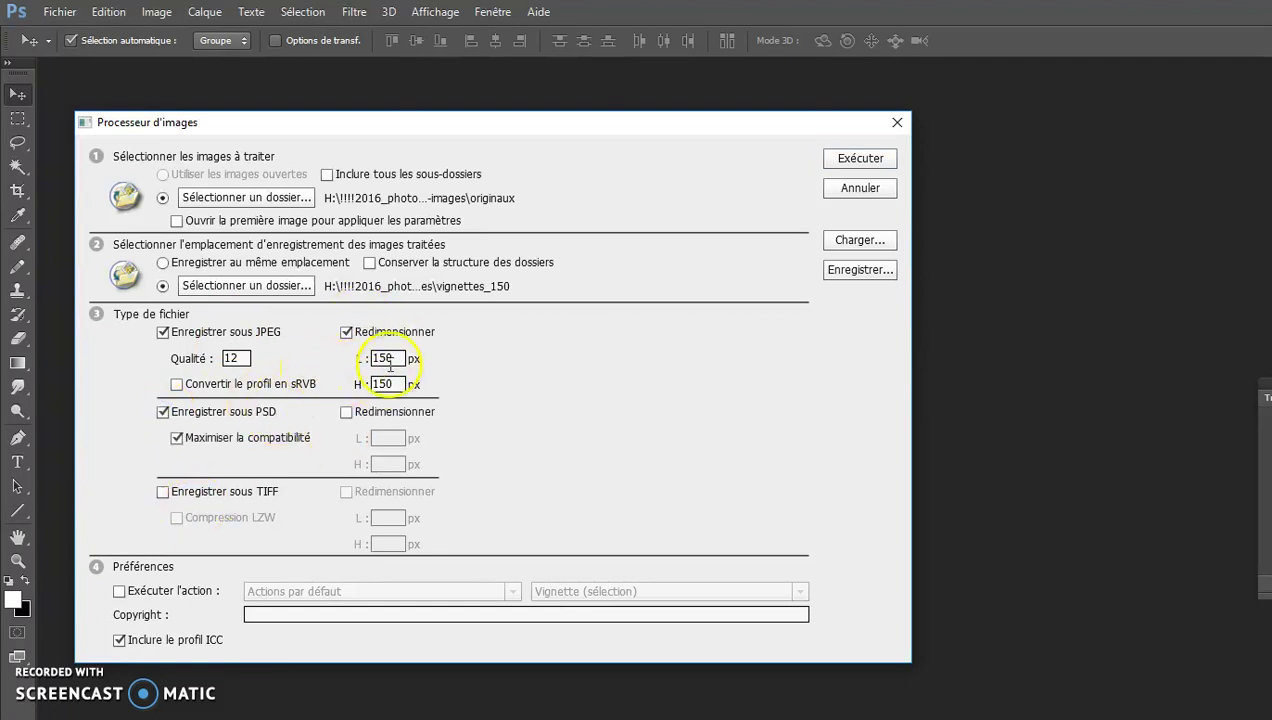
{"action": "left_click", "coordinate": [347, 333]}
{"action": "left_click", "coordinate": [347, 333]}
{"action": "left_click", "coordinate": [395, 382]}
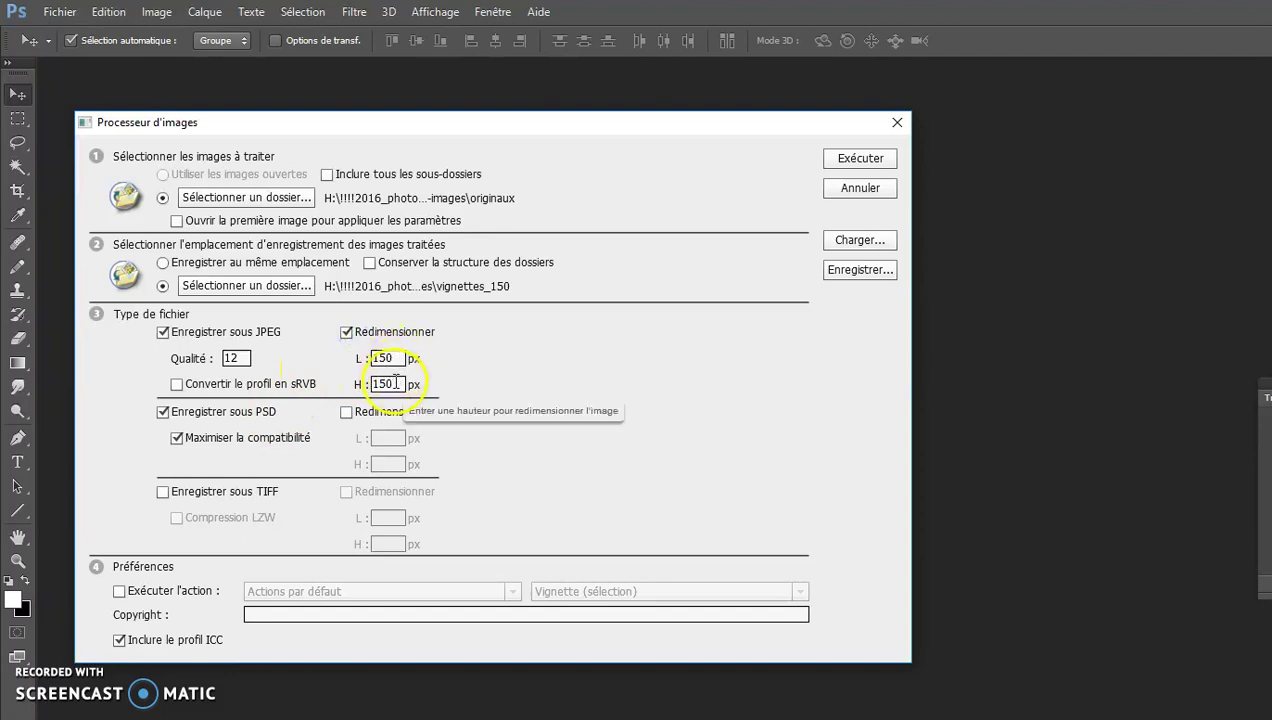
{"action": "left_click", "coordinate": [386, 352]}
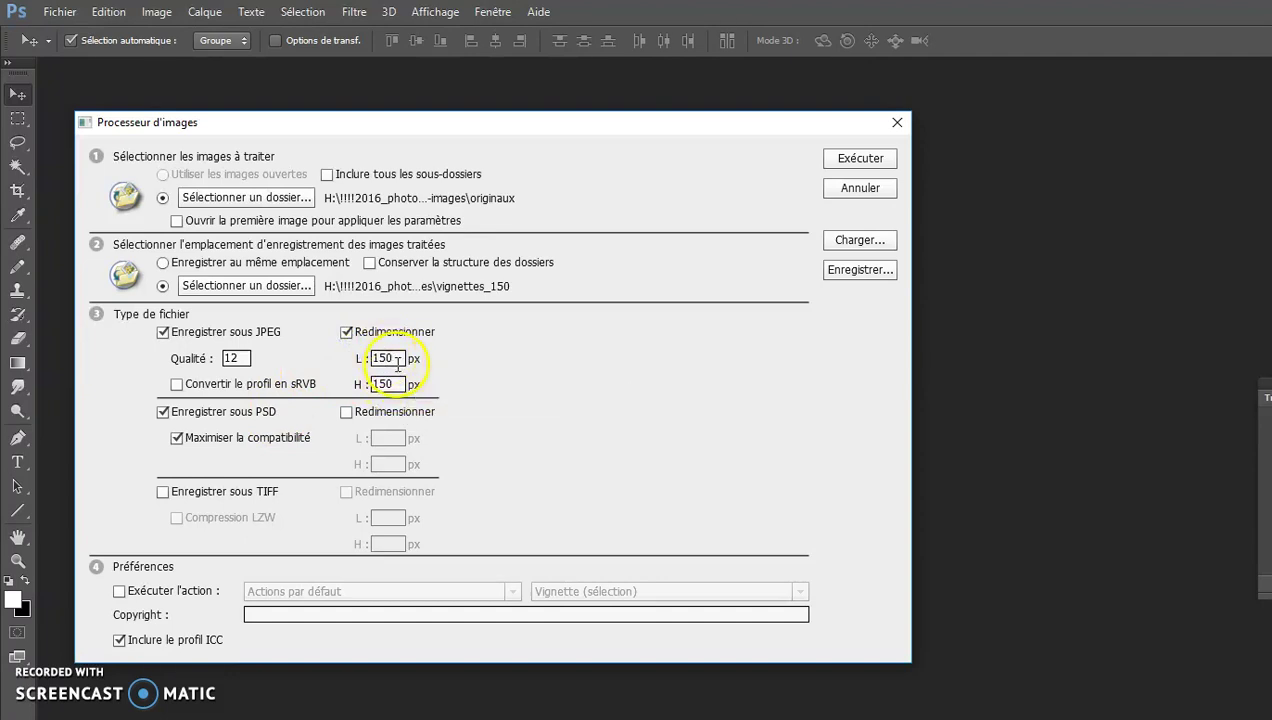
{"action": "left_click", "coordinate": [388, 384]}
{"action": "left_click", "coordinate": [378, 358]}
{"action": "left_click", "coordinate": [372, 384]}
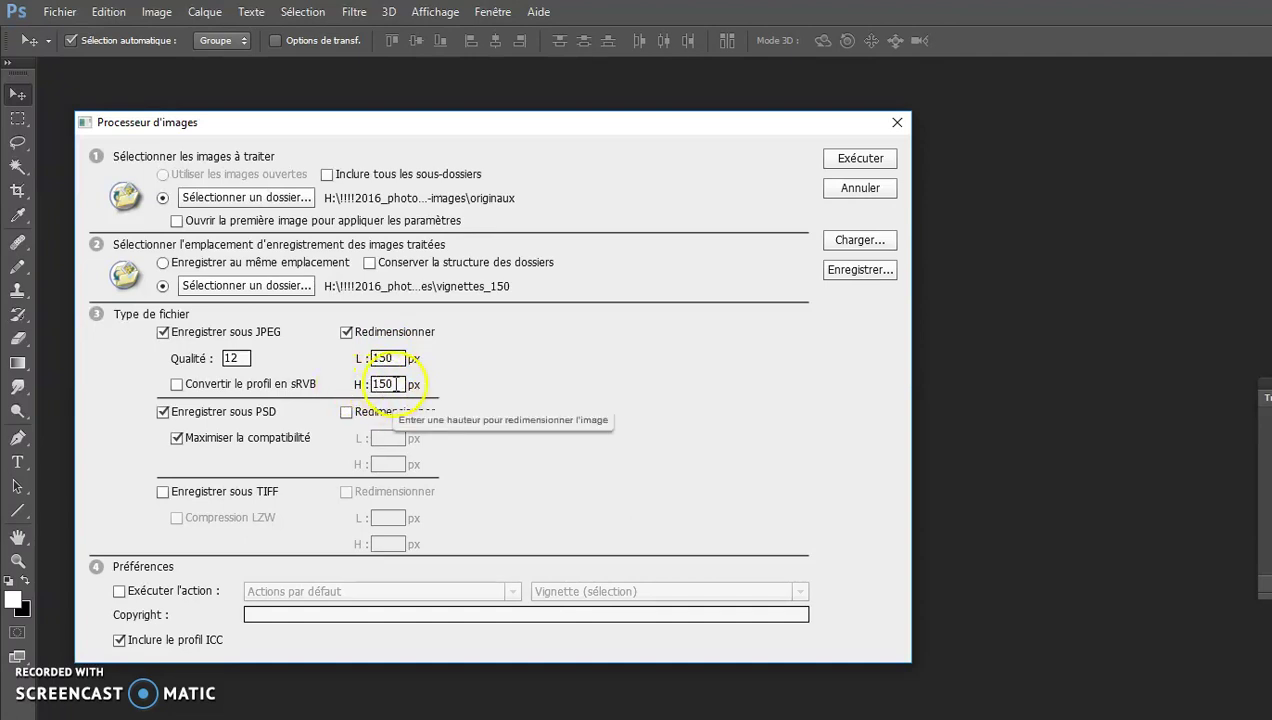
Enable resizing for the PSD files at 150 px wide and 150 px high, and run the image processing.
{"action": "left_click", "coordinate": [346, 411]}
{"action": "left_click", "coordinate": [388, 438]}
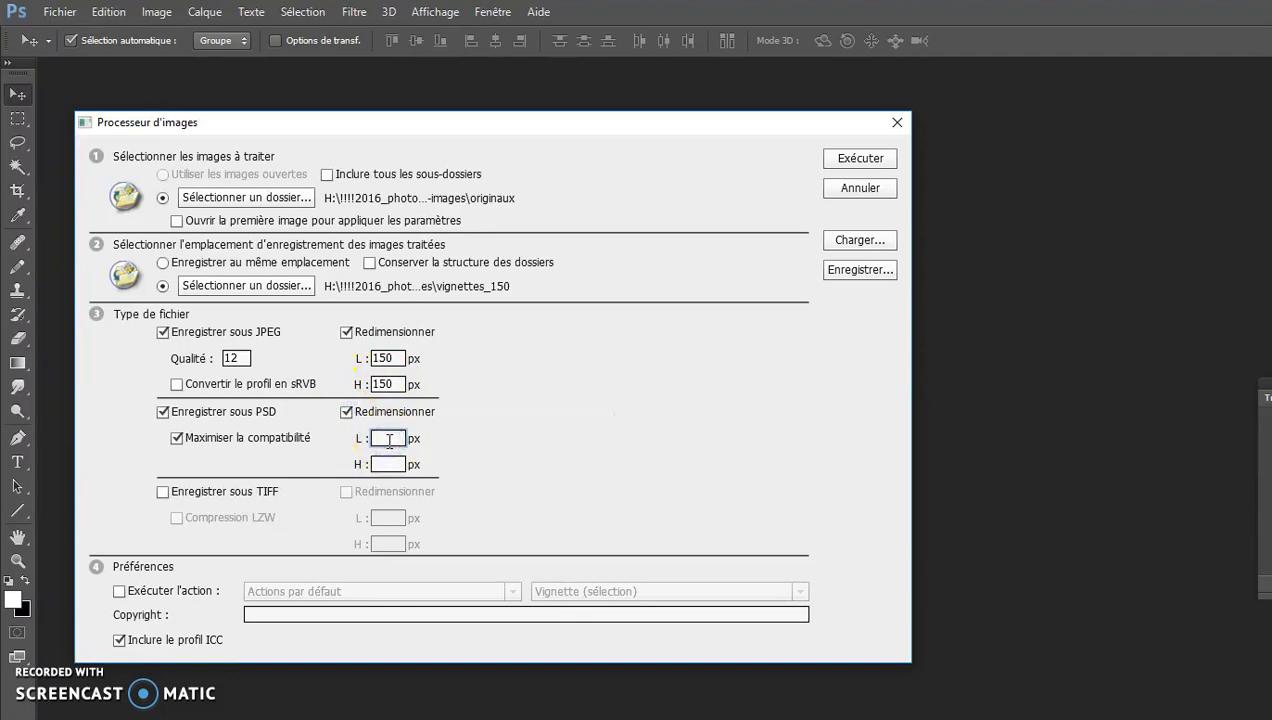
{"action": "left_click", "coordinate": [388, 460]}
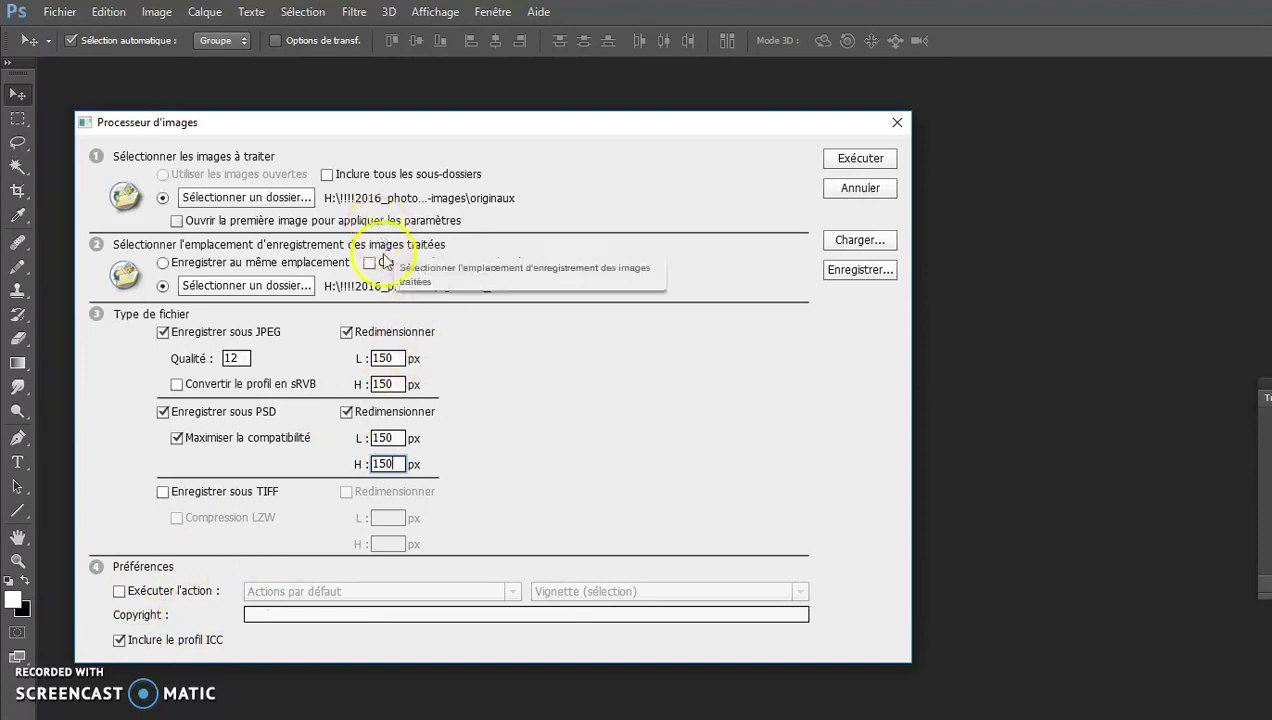
{"action": "left_click", "coordinate": [860, 160]}
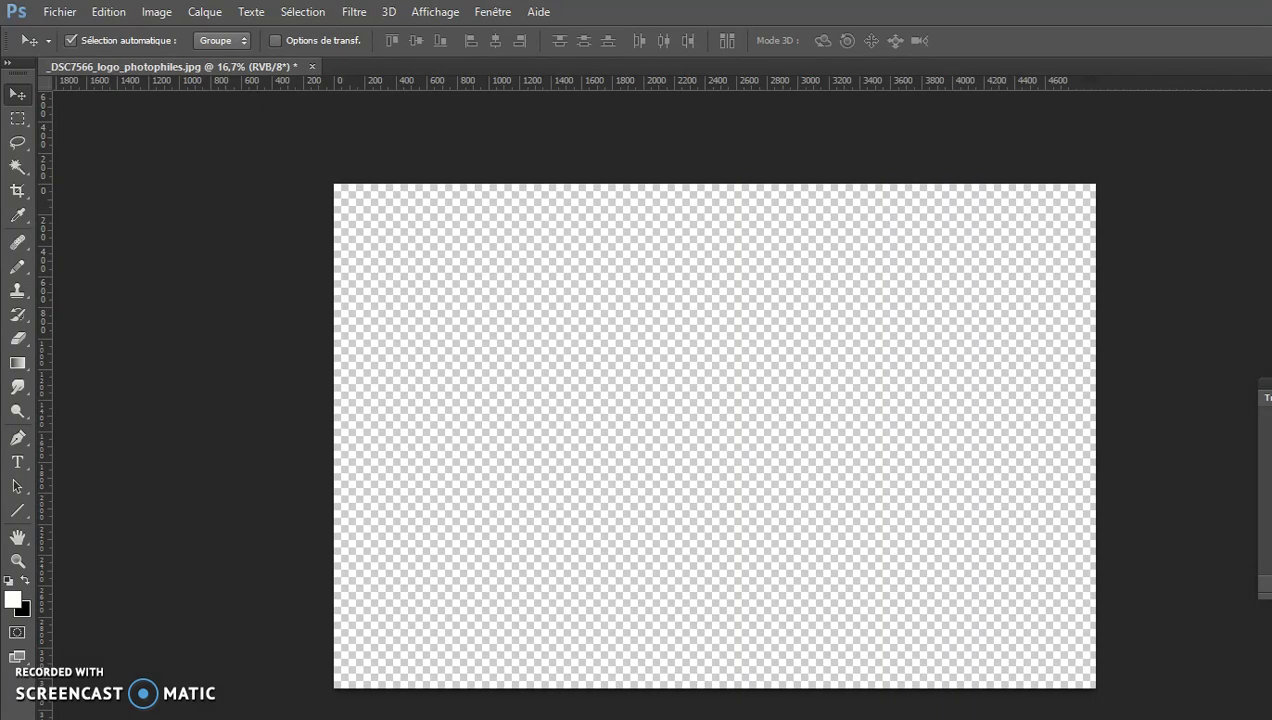
Switch to File Explorer and open the JPEG subfolder of vignettes_150.
{"action": "mouse_move", "coordinate": [750, 712]}
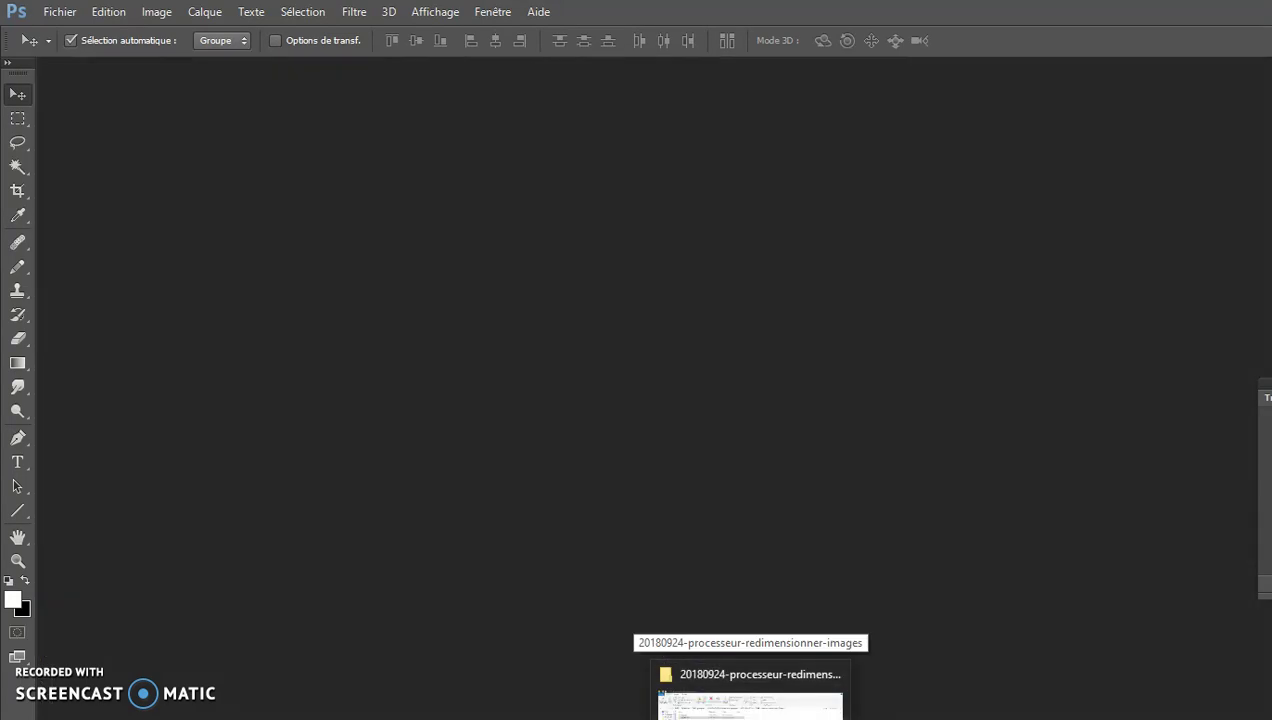
{"action": "left_click", "coordinate": [750, 712]}
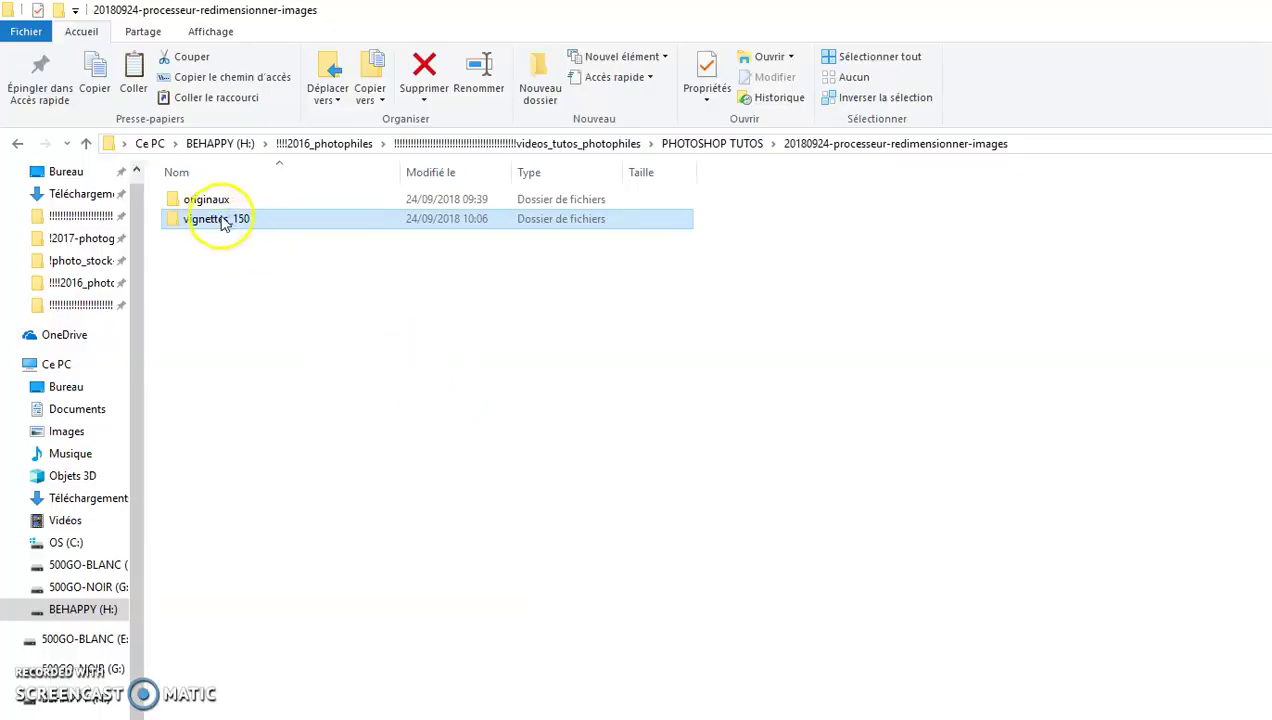
{"action": "double_click", "coordinate": [218, 219]}
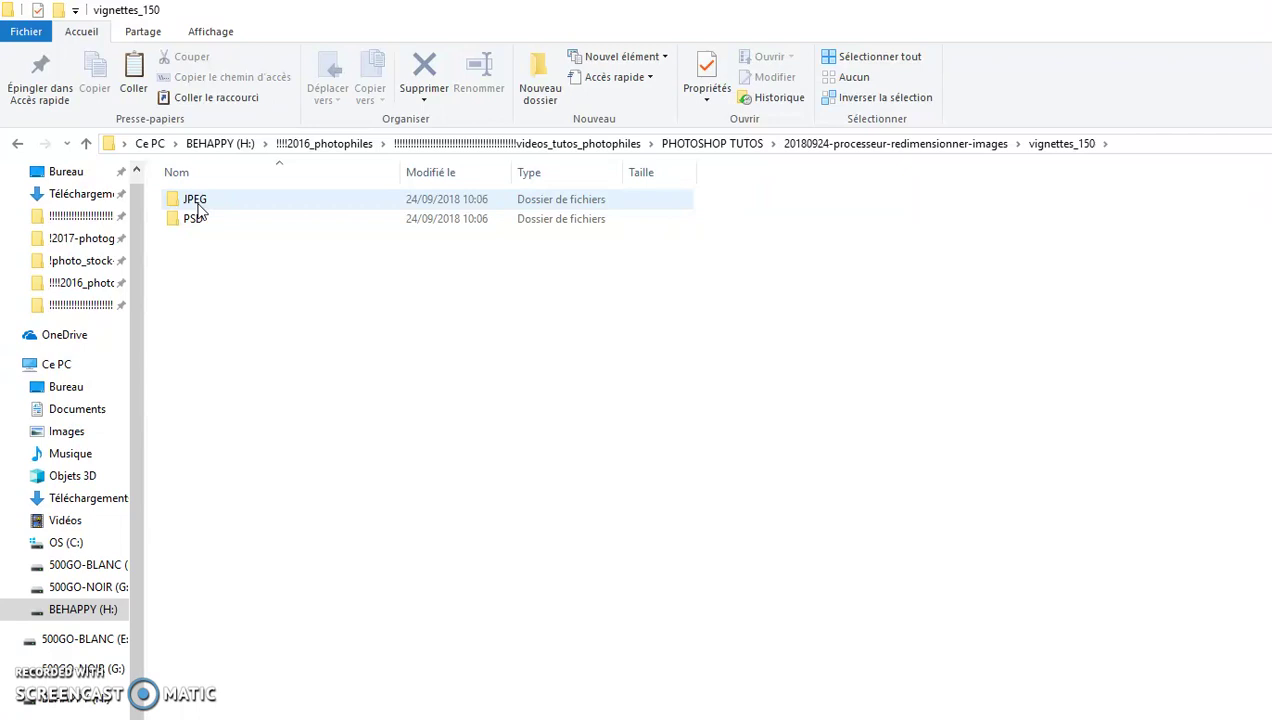
{"action": "double_click", "coordinate": [196, 204]}
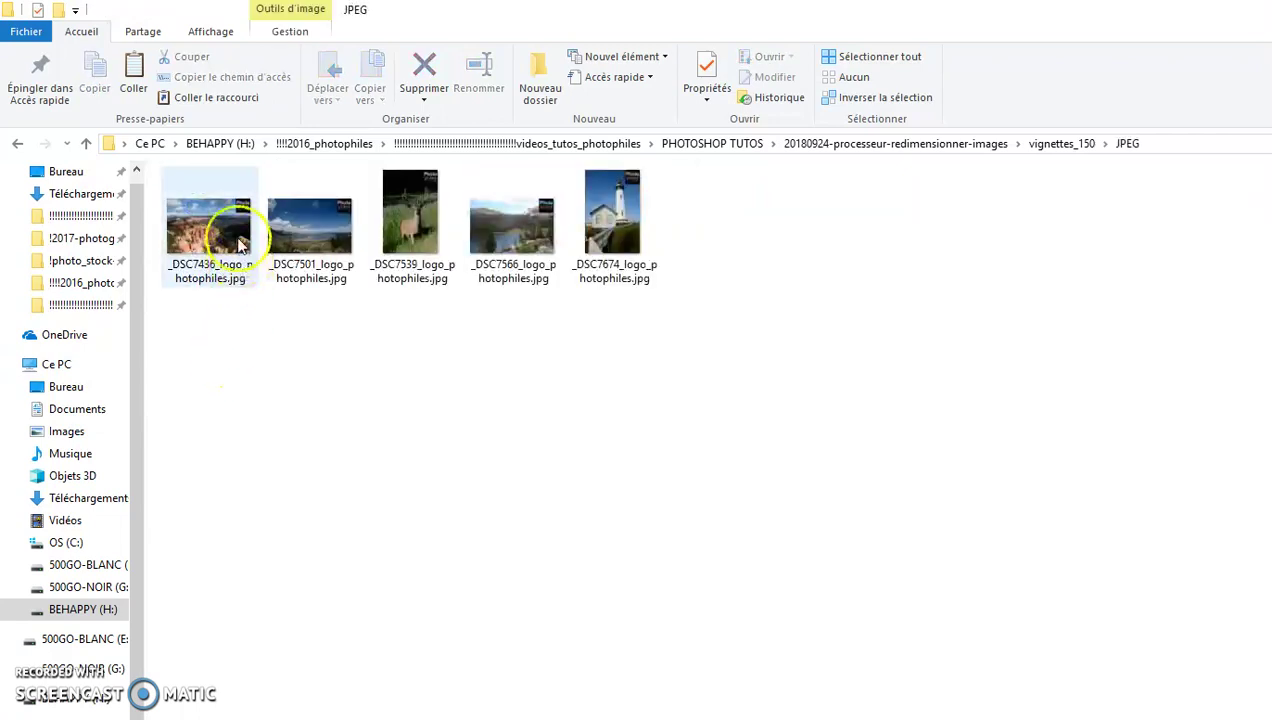
Check the pixel dimensions of the landscape canyon image and the portrait deer image.
{"action": "mouse_move", "coordinate": [240, 245]}
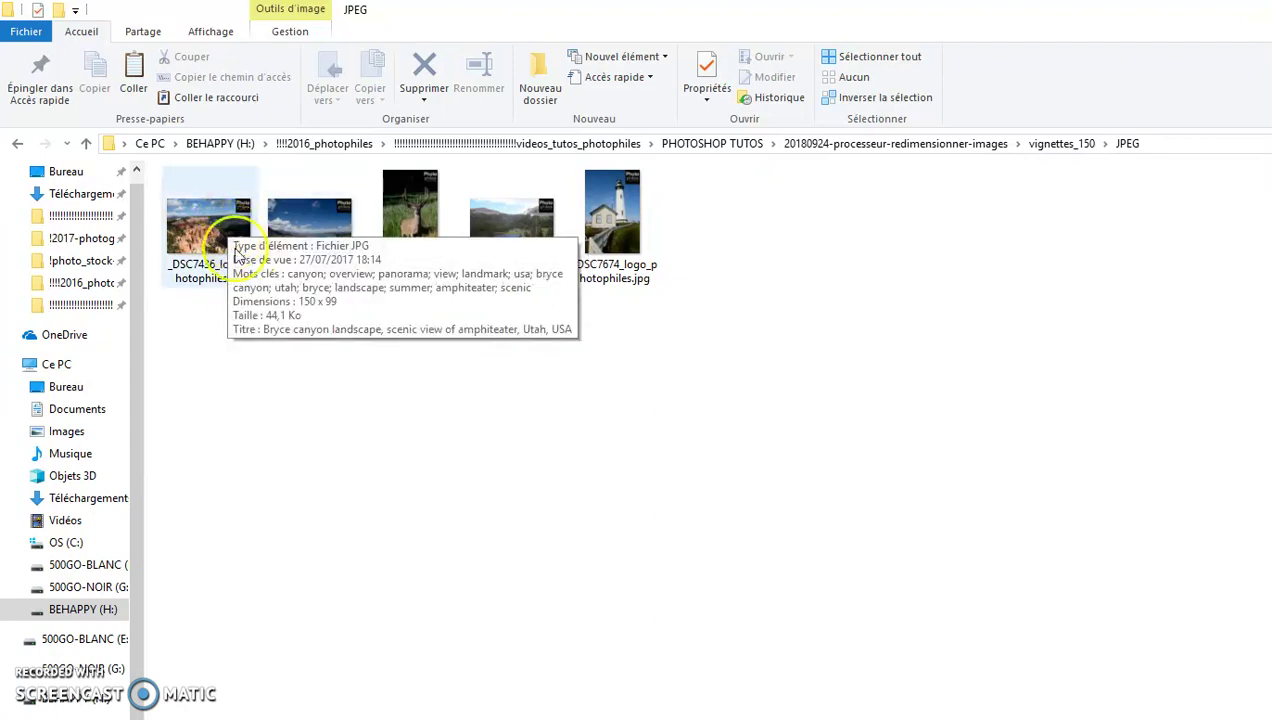
{"action": "left_click", "coordinate": [196, 236]}
{"action": "mouse_move", "coordinate": [195, 244]}
{"action": "left_click", "coordinate": [412, 226]}
{"action": "mouse_move", "coordinate": [428, 235]}
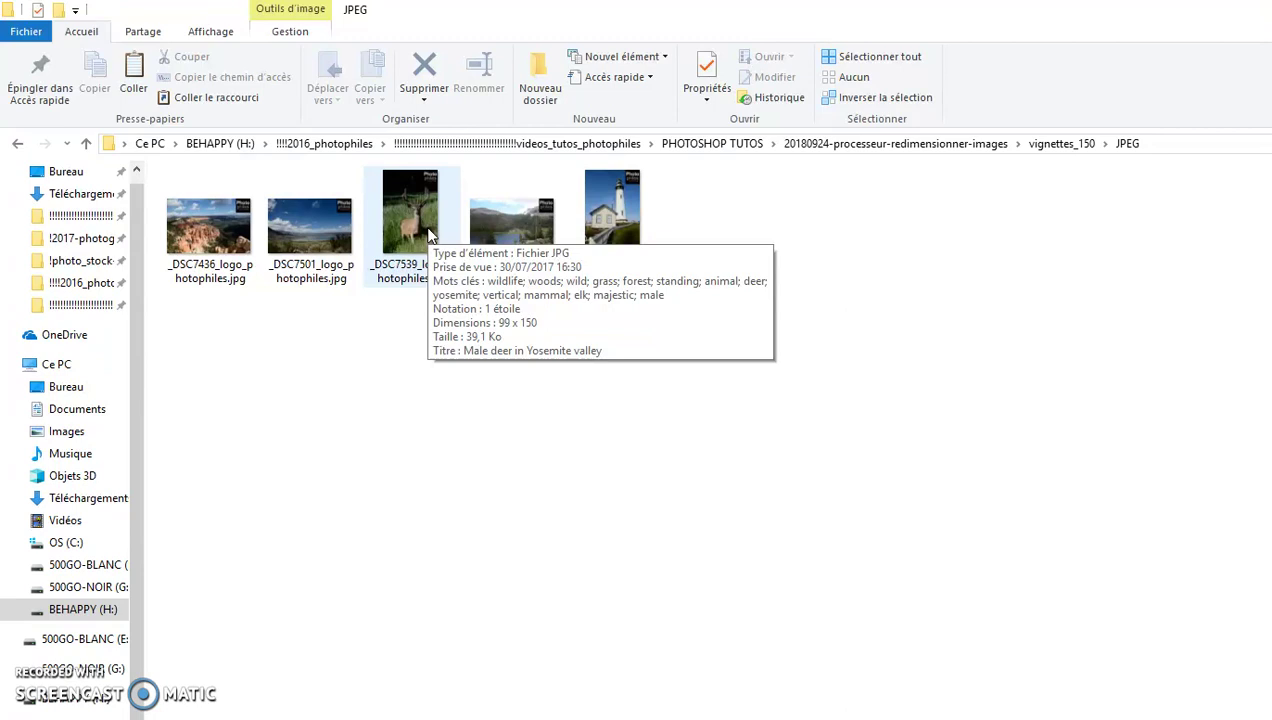
{"action": "left_click", "coordinate": [520, 520]}
{"action": "key", "text": "alt+Tab"}
{"action": "left_click", "coordinate": [360, 352]}
{"action": "left_click", "coordinate": [58, 12]}
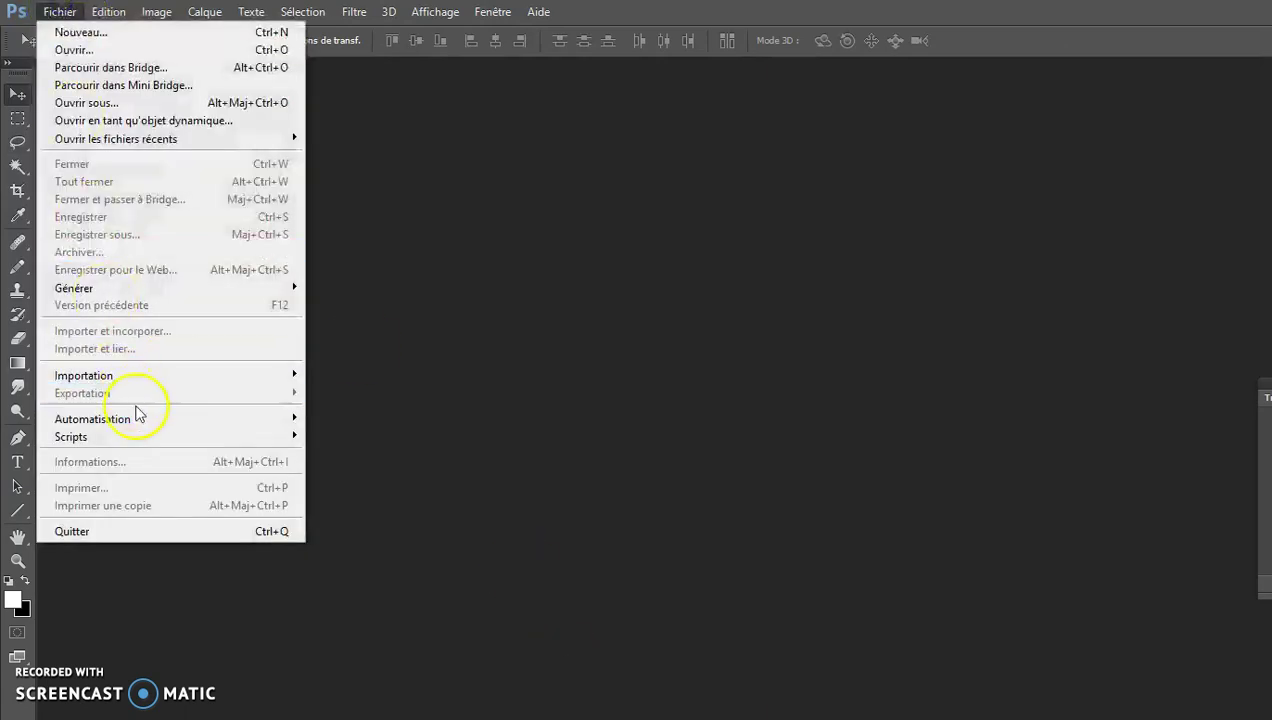
{"action": "left_click", "coordinate": [137, 440]}
{"action": "left_click", "coordinate": [363, 435]}
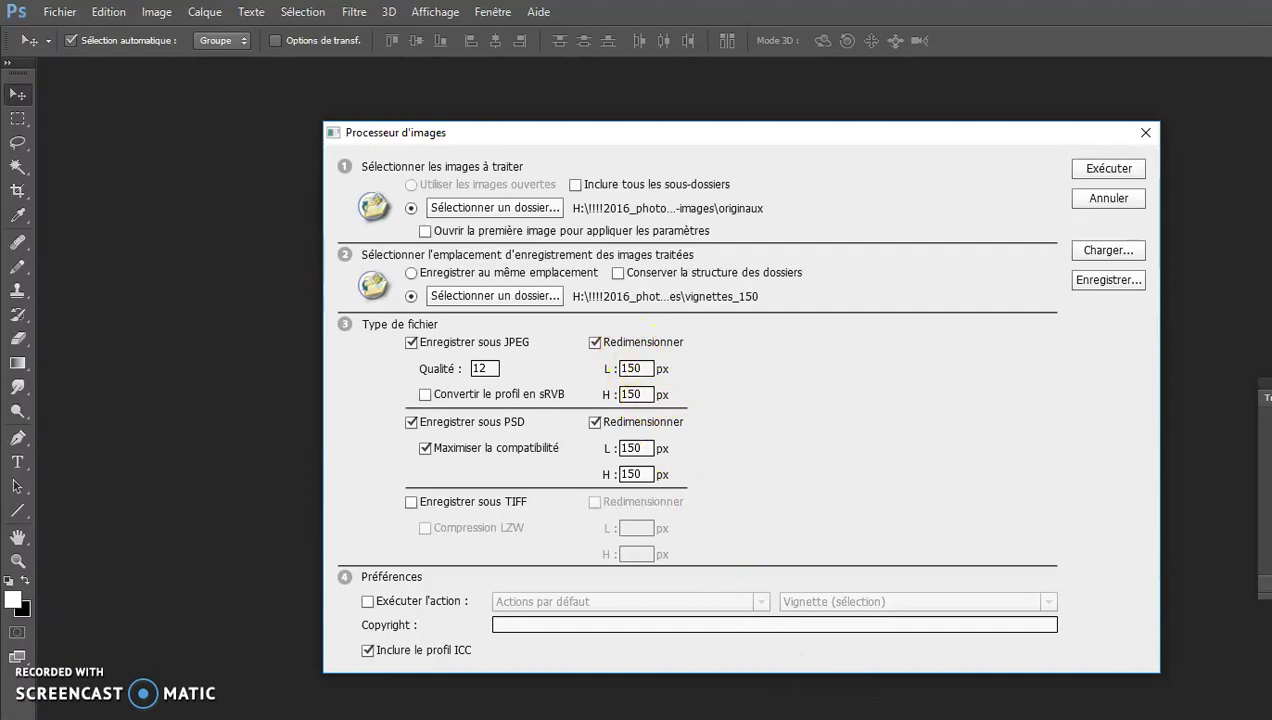
Switch to File Explorer, open _DSC7501_logo_photophiles.psd from the PSD subfolder of vignettes_150 in Photoshop, and cancel the Image Processor.
{"action": "left_click", "coordinate": [710, 715]}
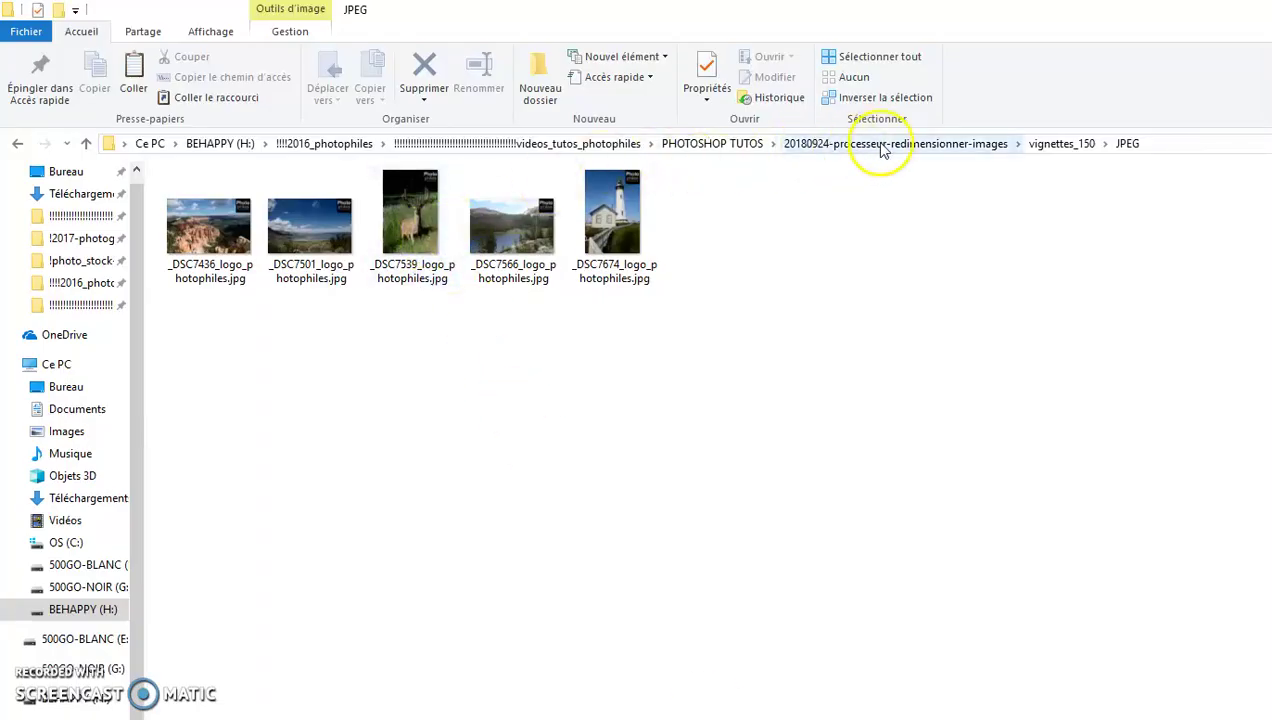
{"action": "left_click", "coordinate": [1056, 143]}
{"action": "double_click", "coordinate": [228, 217]}
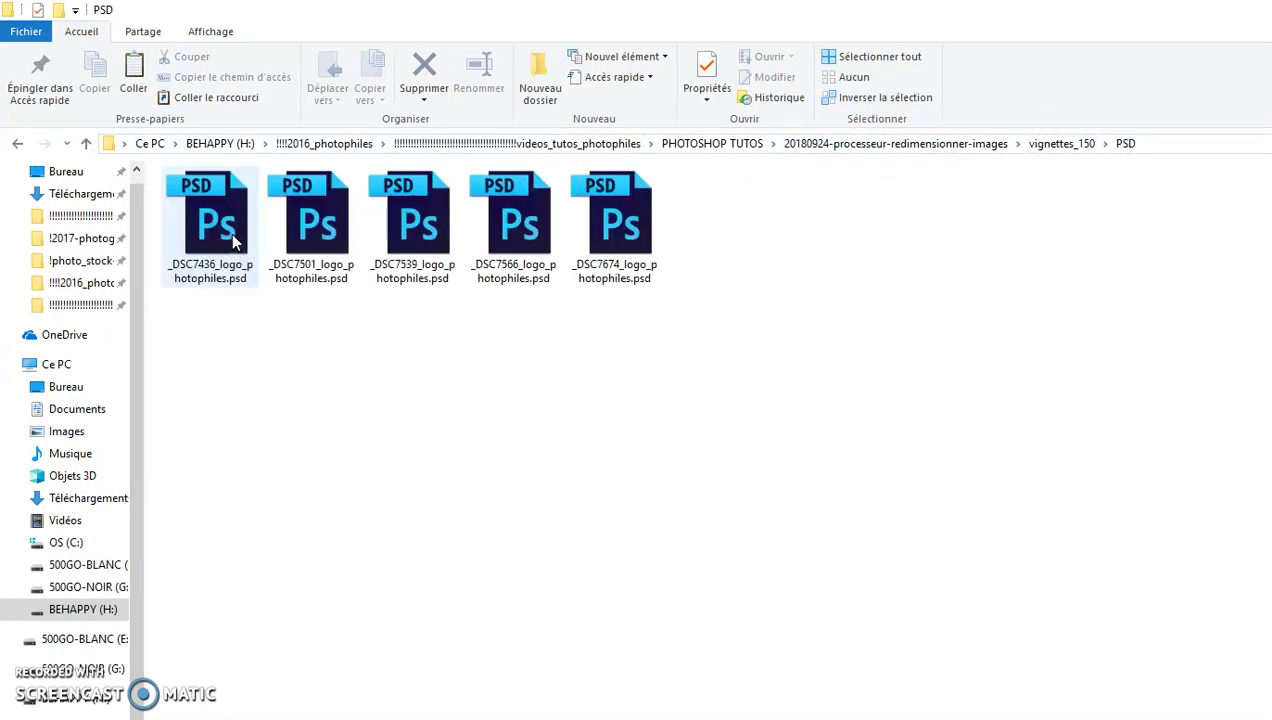
{"action": "left_click", "coordinate": [325, 248]}
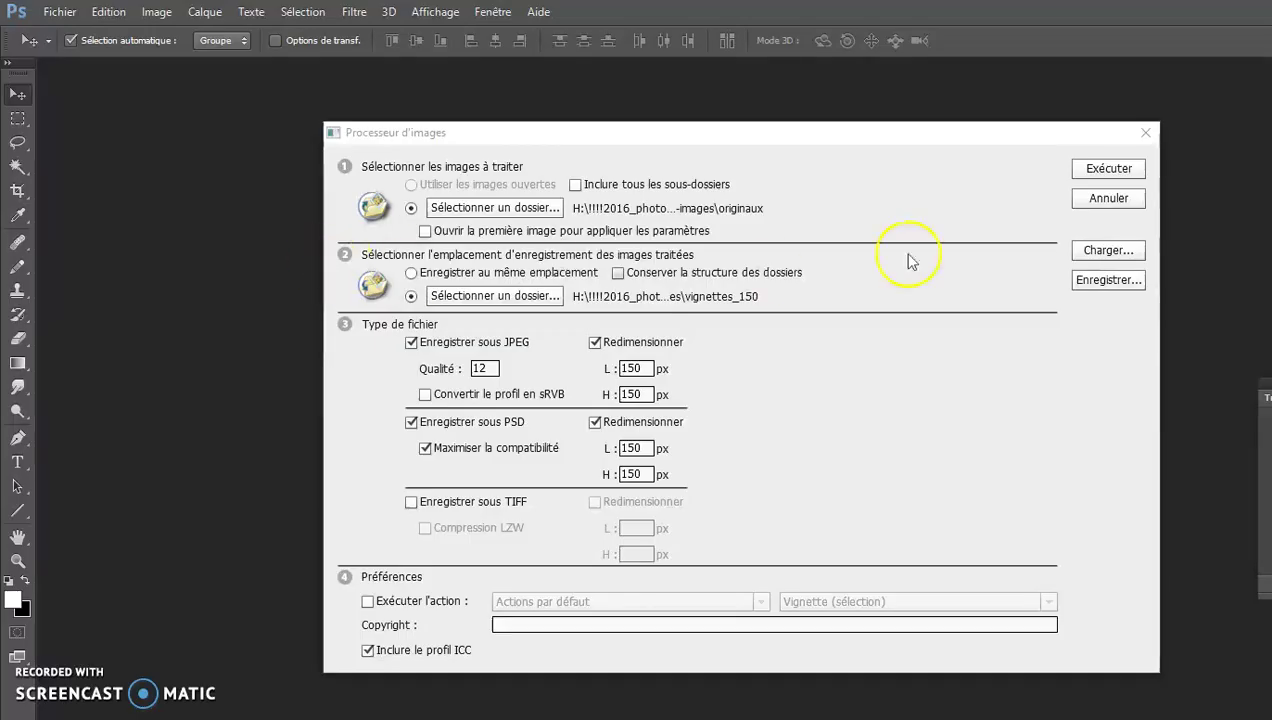
{"action": "left_click", "coordinate": [1108, 199]}
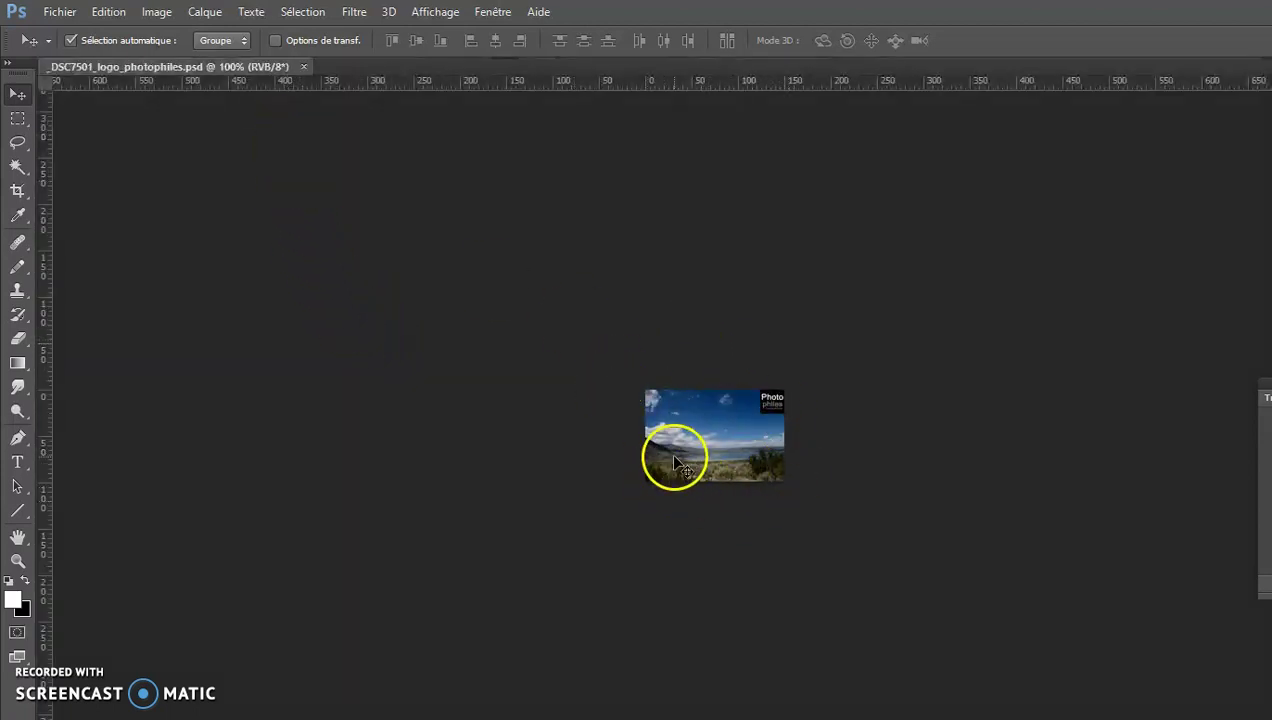
Check the opened PSD thumbnail's pixel dimensions with Image Size, leaving the size settings untouched.
{"action": "key", "text": "ctrl+plus"}
{"action": "key", "text": "ctrl+plus"}
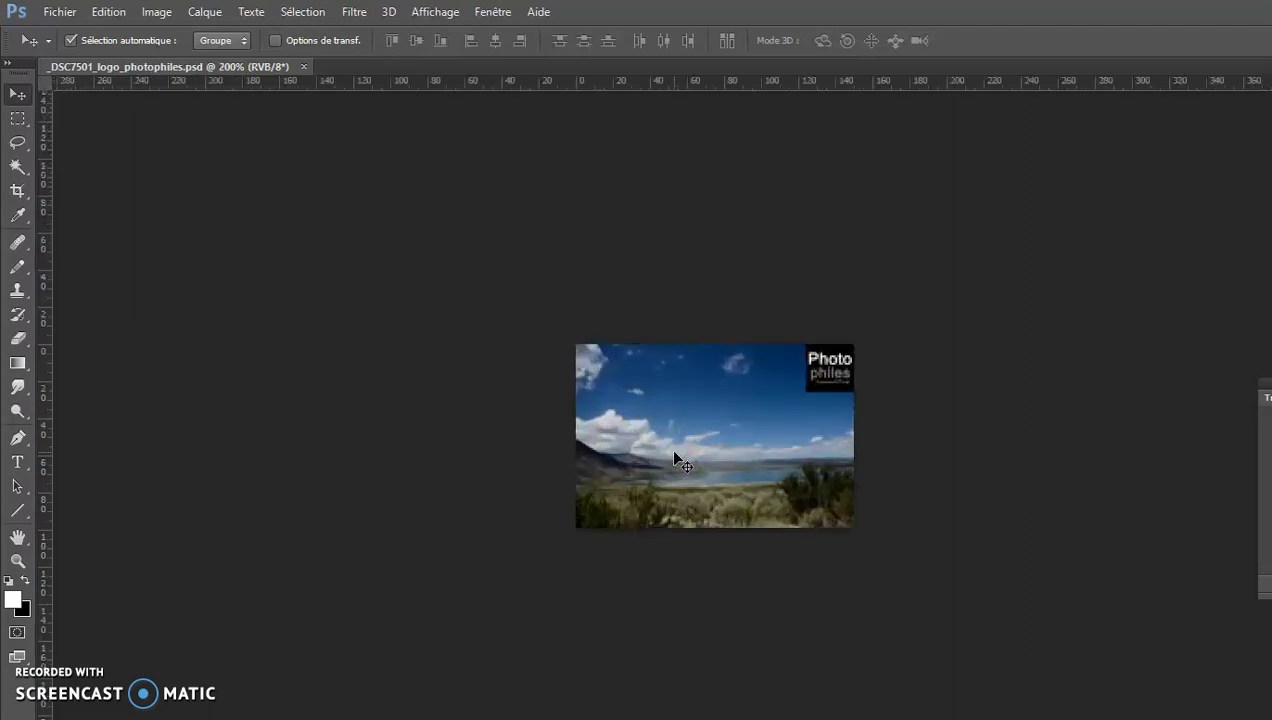
{"action": "left_click", "coordinate": [156, 12]}
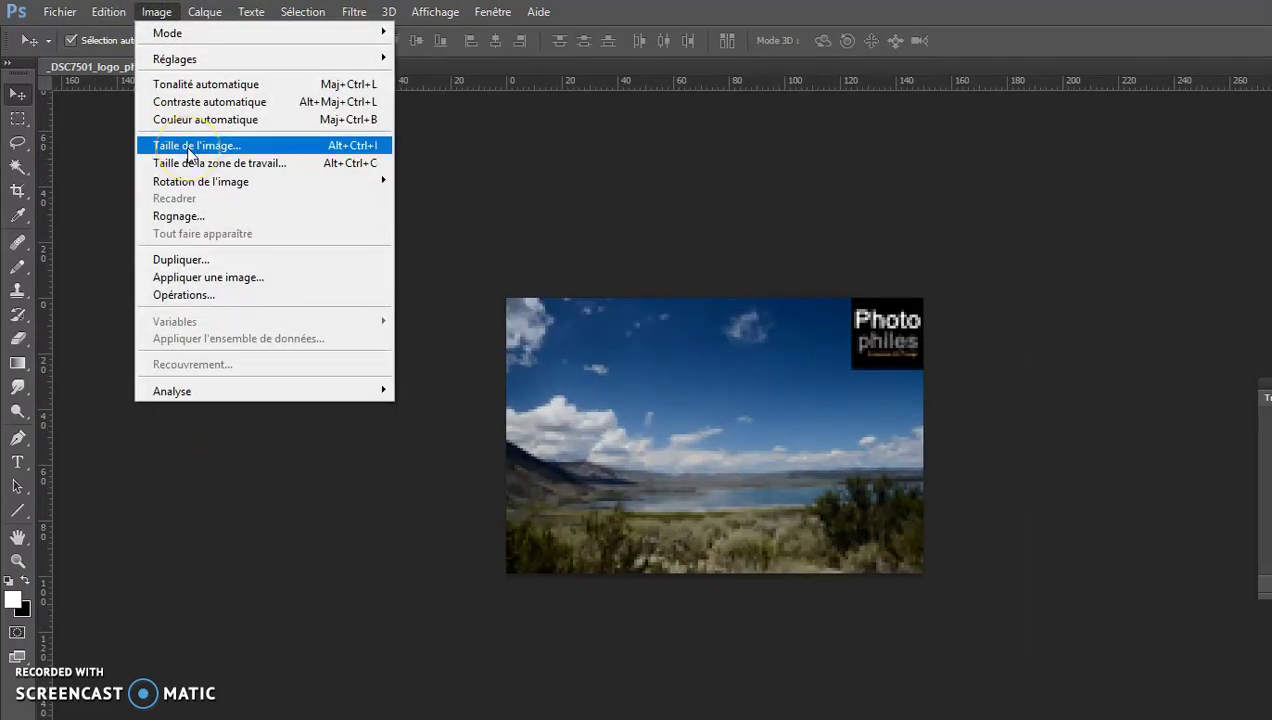
{"action": "left_click", "coordinate": [188, 148]}
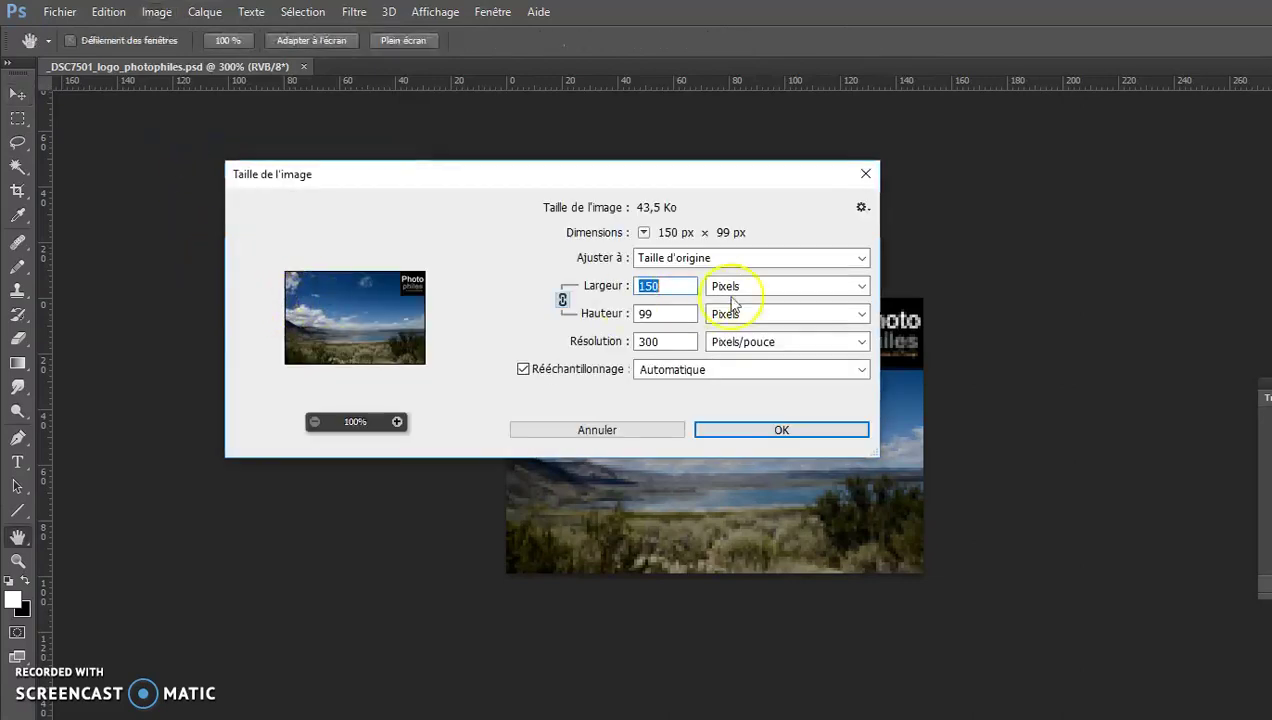
{"action": "left_click", "coordinate": [866, 174]}
Start the Image Processor script again with the PSD thumbnail still open.
{"action": "left_click", "coordinate": [59, 11]}
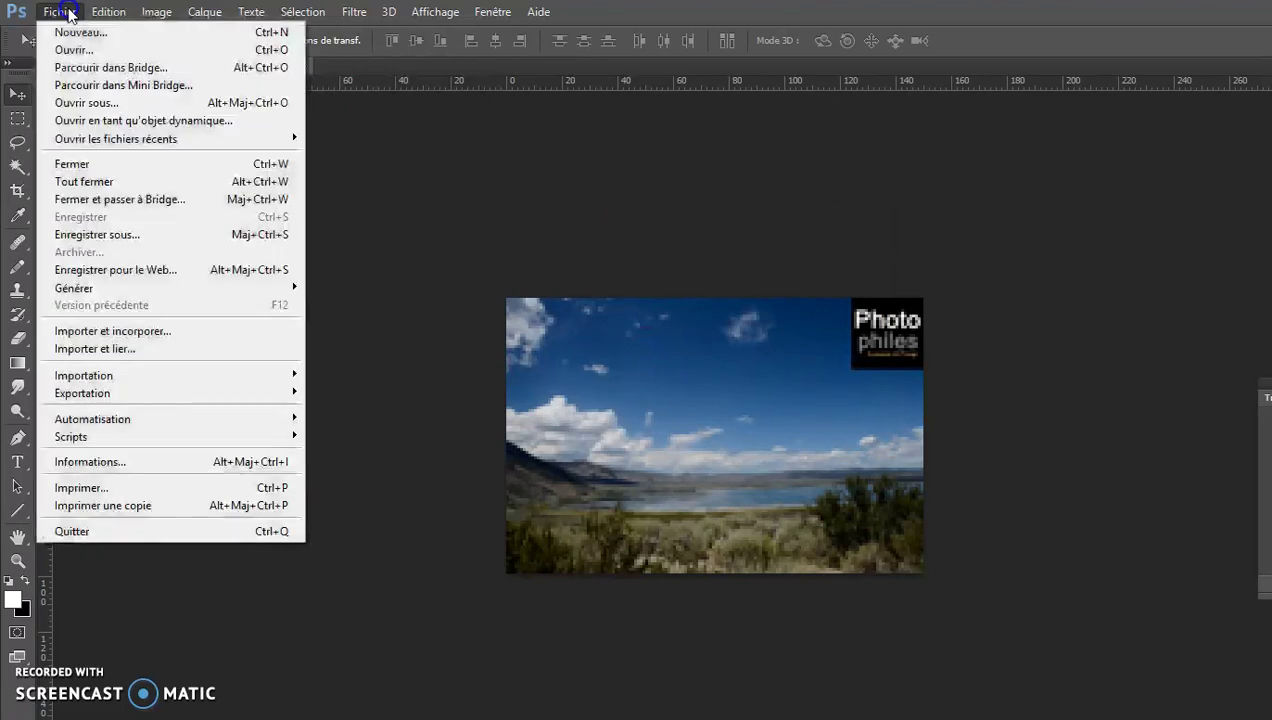
{"action": "mouse_move", "coordinate": [100, 437]}
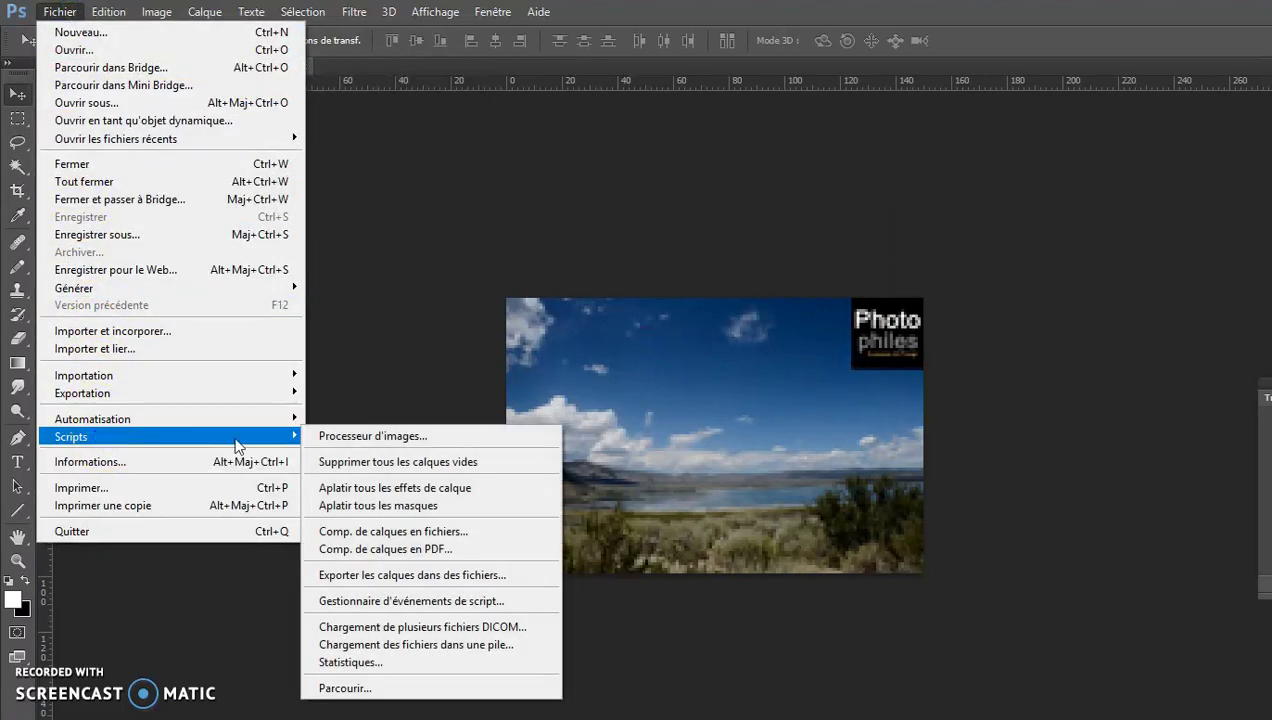